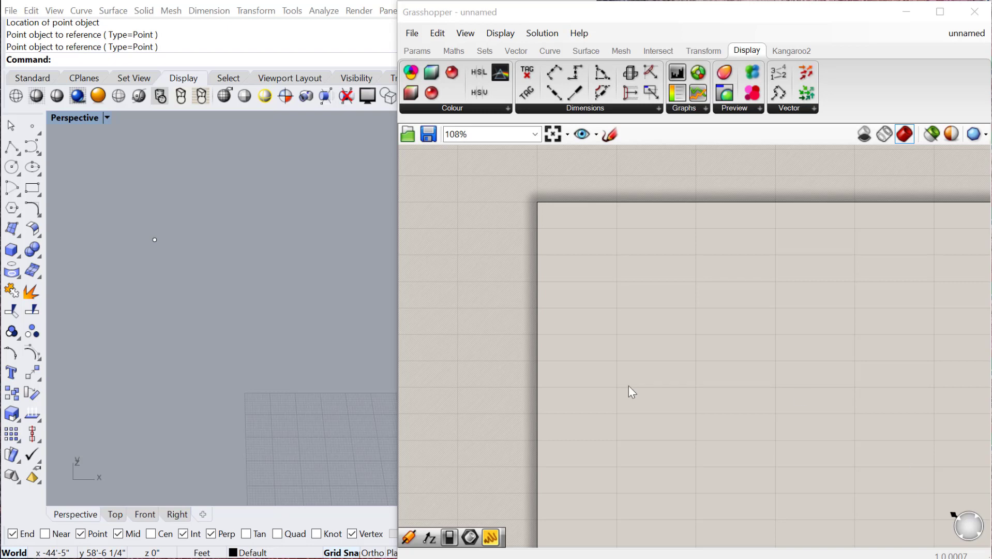
Tilt the Perspective view and draw a Rectangle from two corners on the grid.
{"action": "left_click", "coordinate": [137, 303]}
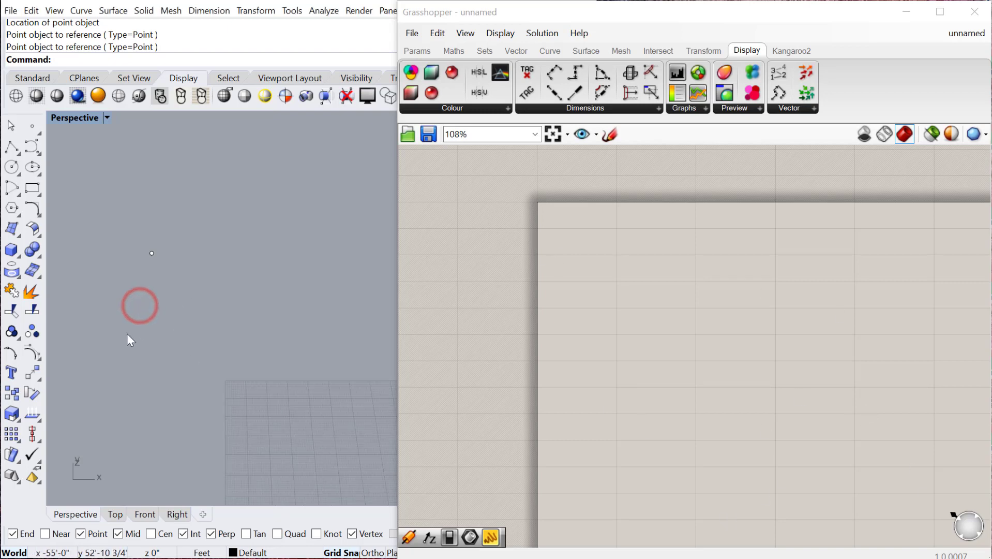
{"action": "mouse_move", "coordinate": [131, 336]}
{"action": "right_mouse_down"}
{"action": "mouse_move", "coordinate": [137, 310]}
{"action": "mouse_move", "coordinate": [186, 364]}
{"action": "mouse_move", "coordinate": [143, 298]}
{"action": "mouse_move", "coordinate": [190, 305]}
{"action": "mouse_move", "coordinate": [293, 387]}
{"action": "right_mouse_up"}
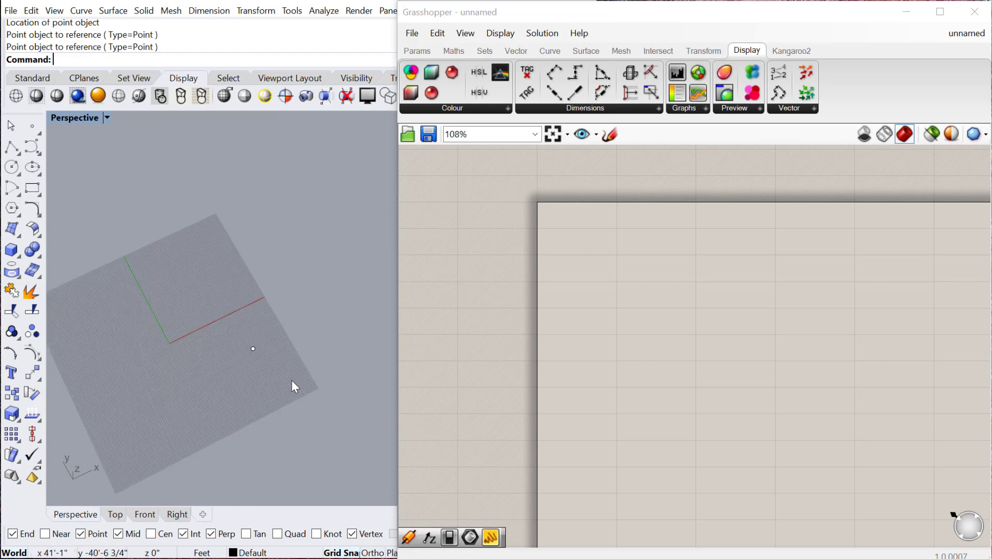
{"action": "type", "text": "Rectan"}
{"action": "key", "text": "Return"}
{"action": "left_click", "coordinate": [143, 293]}
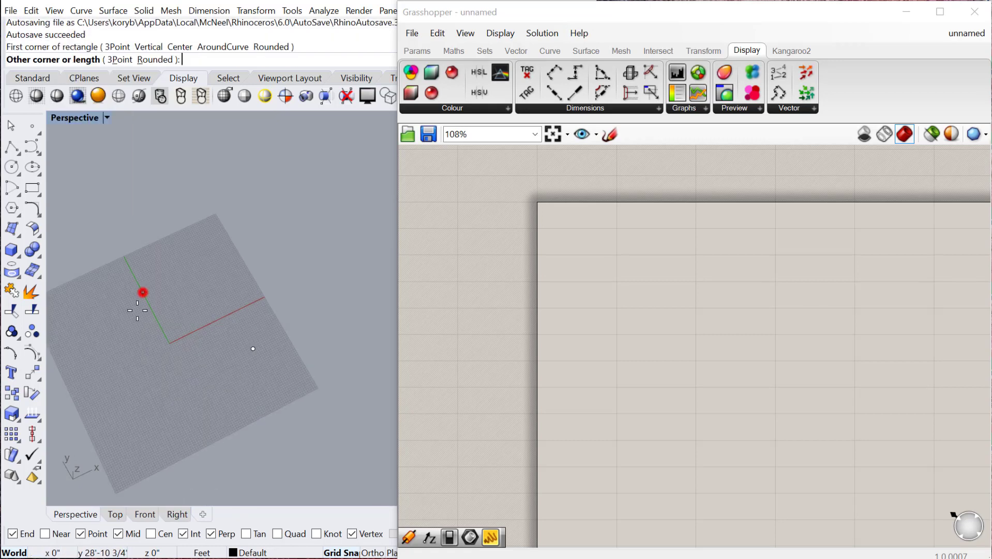
{"action": "left_click", "coordinate": [128, 431]}
{"action": "right_click_drag", "start_coordinate": [760, 326], "coordinate": [752, 321]}
Place a Populate 2D component by searching 'pop' on the canvas.
{"action": "double_click", "coordinate": [621, 303]}
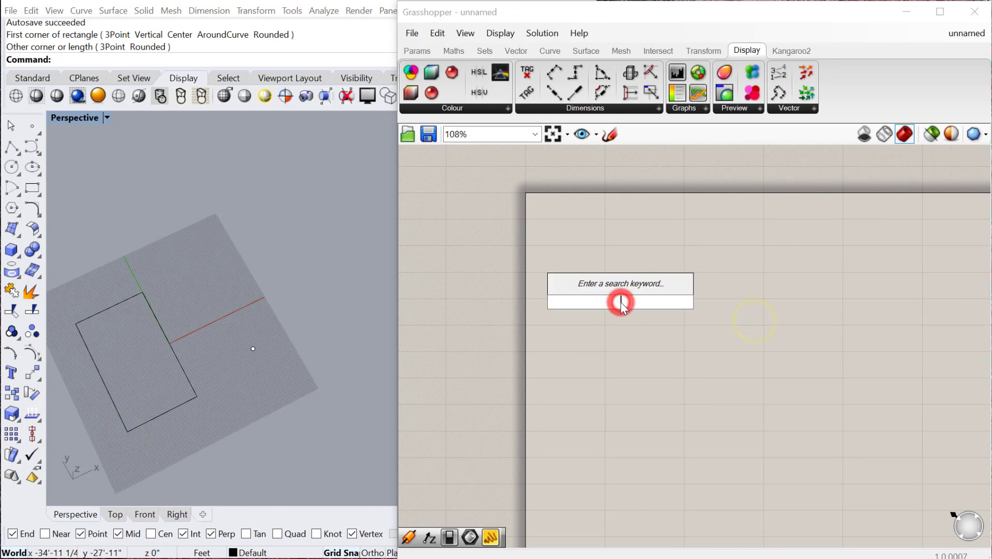
{"action": "type", "text": "pop"}
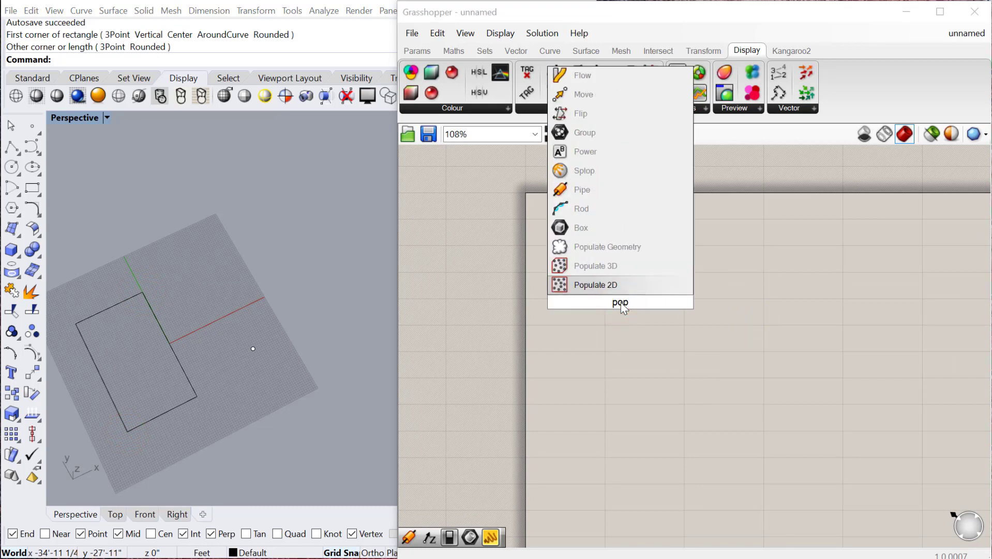
{"action": "key", "text": "Return"}
{"action": "left_click", "coordinate": [621, 302], "text": "ctrl+alt"}
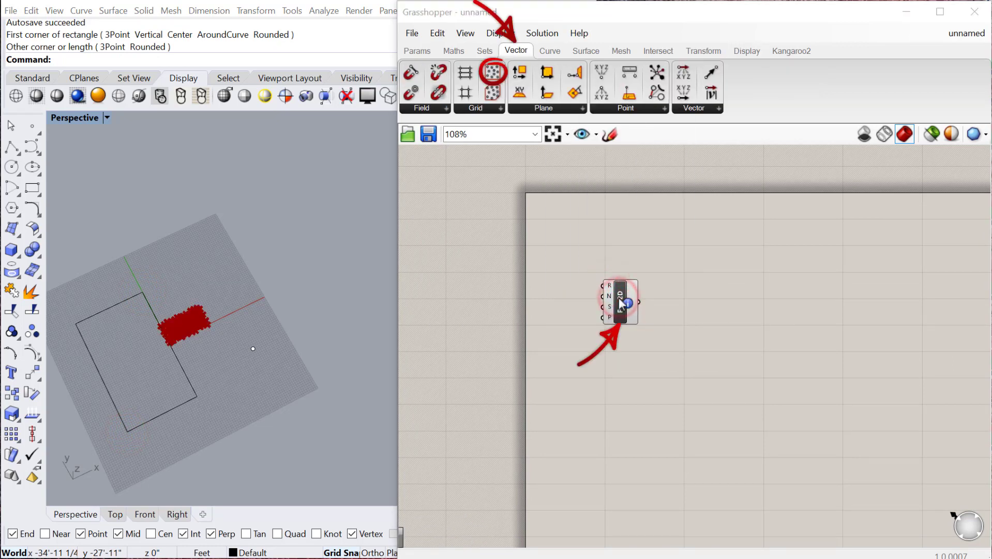
Add Populate 3D and Populate Geometry from Vector > Grid, stacked below Populate 2D.
{"action": "left_click", "coordinate": [476, 109]}
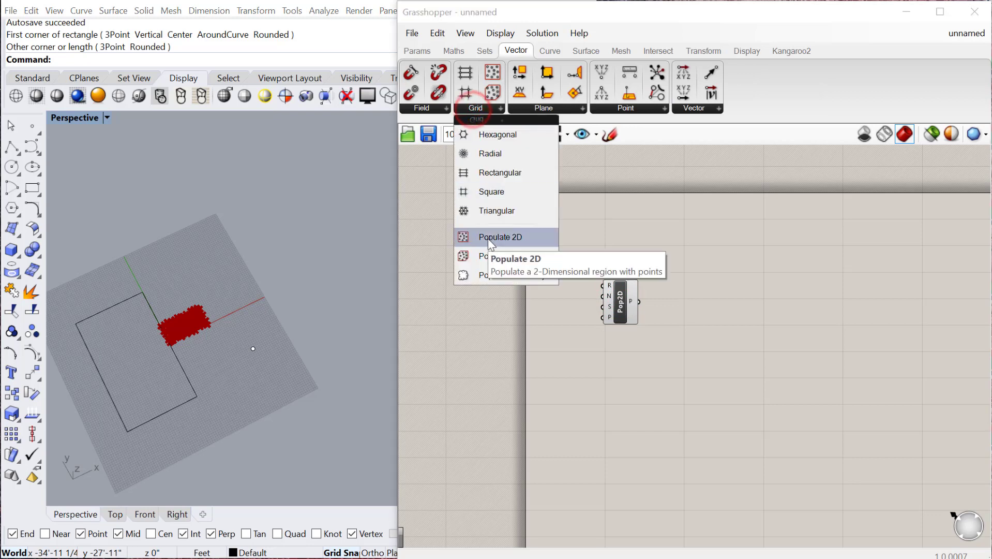
{"action": "left_click", "coordinate": [491, 256]}
{"action": "left_click", "coordinate": [627, 367]}
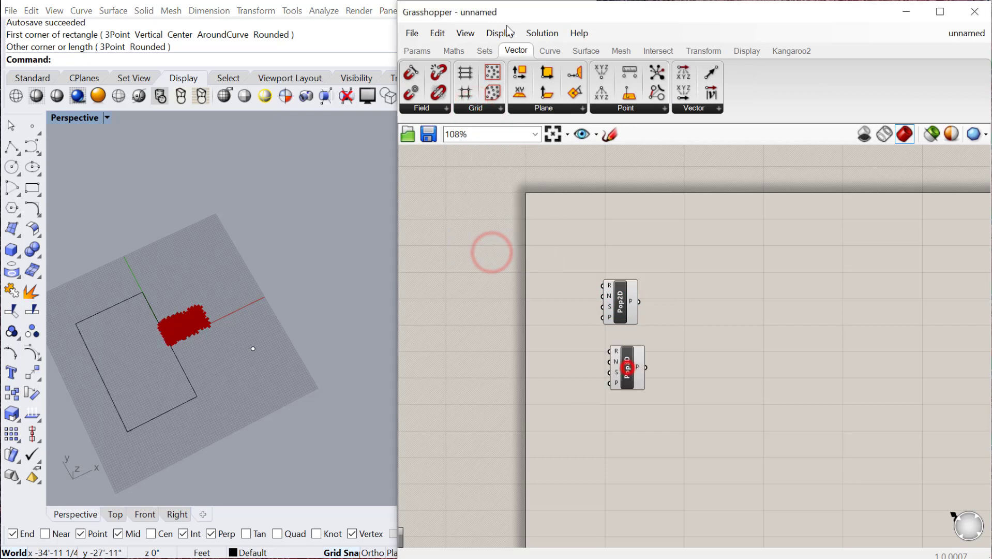
{"action": "left_click", "coordinate": [479, 108]}
{"action": "left_click", "coordinate": [505, 275]}
{"action": "left_click", "coordinate": [628, 440]}
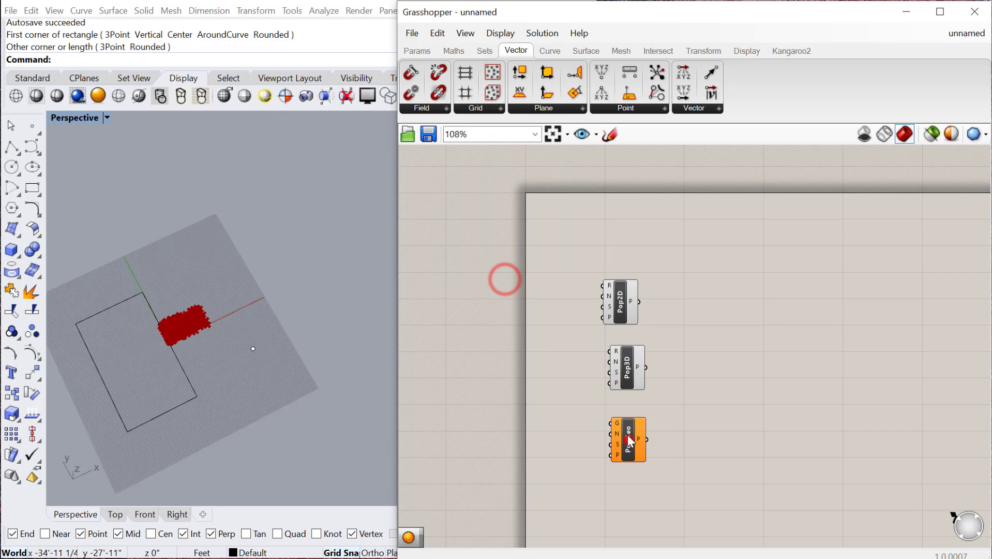
Tidy the layout, moving Populate 2D up and to the right.
{"action": "scroll", "coordinate": [621, 442], "scroll_direction": "up", "scroll_amount": 2}
{"action": "left_click_drag", "start_coordinate": [698, 492], "coordinate": [603, 387]}
{"action": "right_click", "coordinate": [734, 362]}
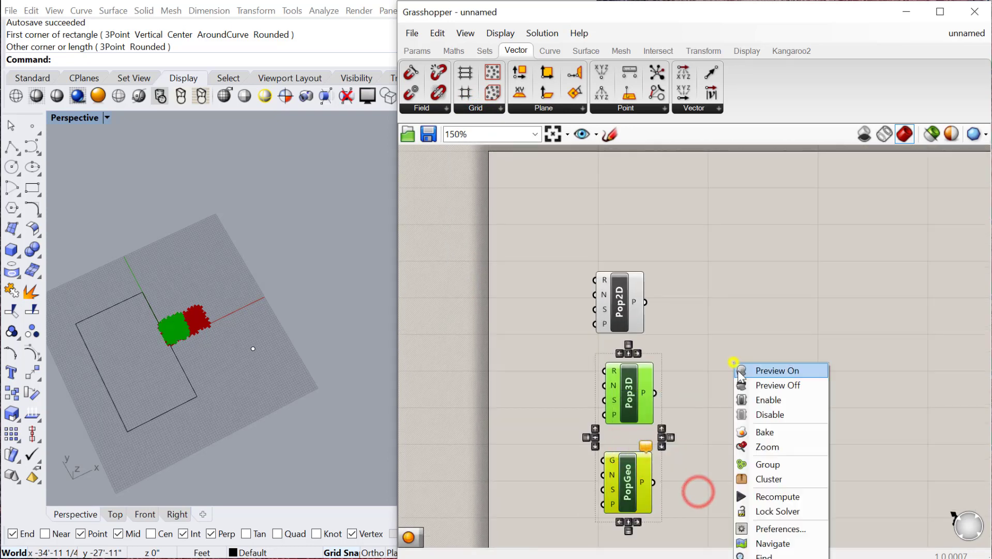
{"action": "left_click", "coordinate": [749, 382]}
{"action": "left_click_drag", "start_coordinate": [615, 313], "coordinate": [631, 290]}
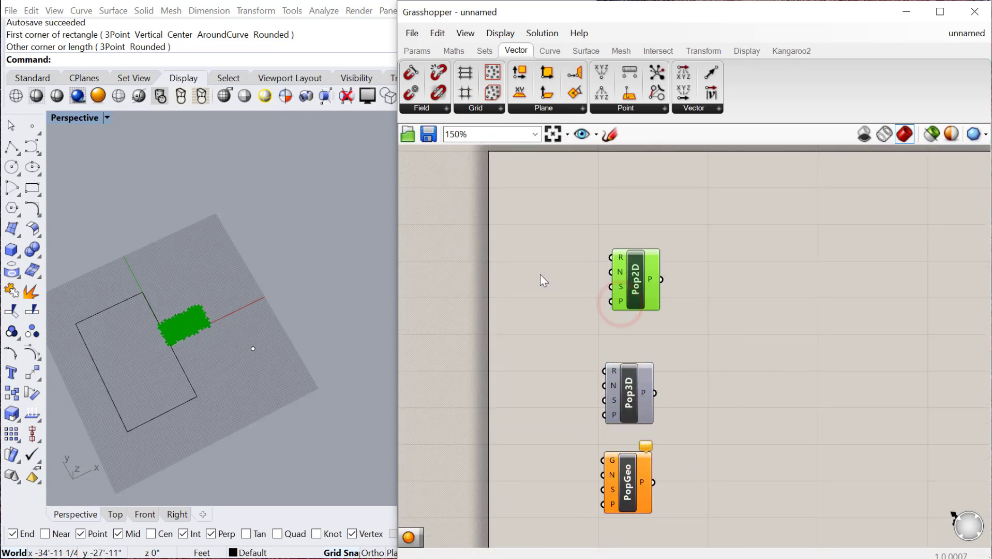
Add a Rectangle parameter to the canvas via the 'rect' search.
{"action": "left_click", "coordinate": [493, 259]}
{"action": "double_click", "coordinate": [515, 256]}
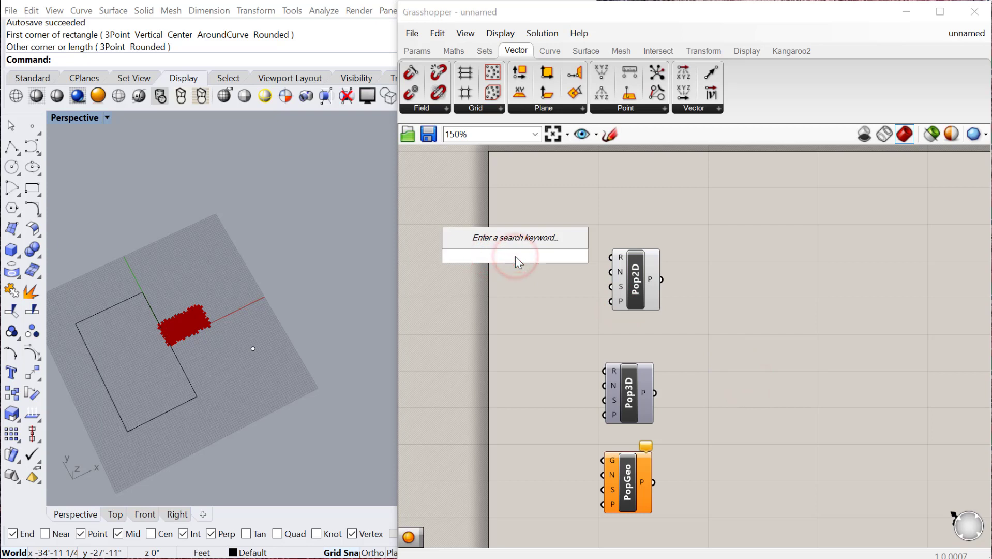
{"action": "type", "text": "cur"}
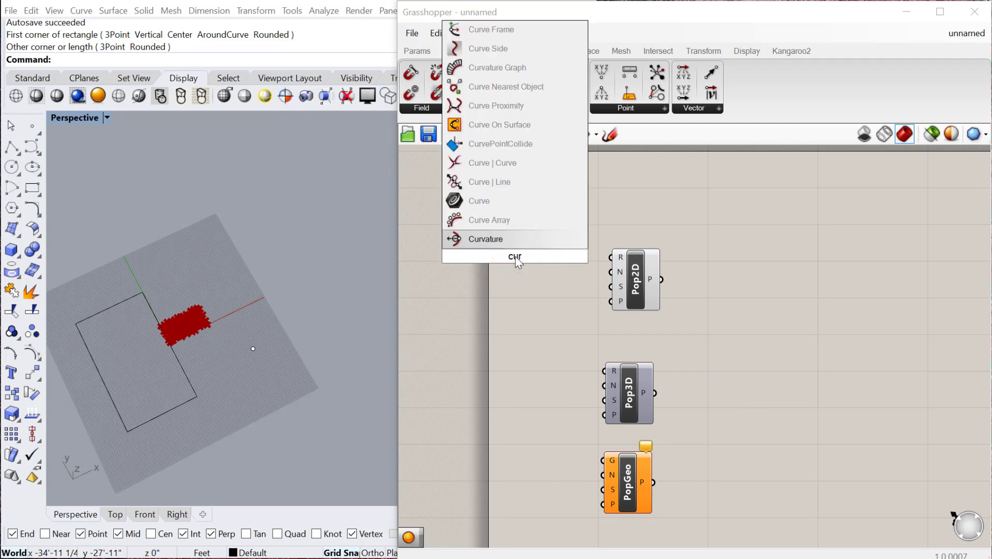
{"action": "double_click", "coordinate": [549, 314]}
{"action": "type", "text": "rect"}
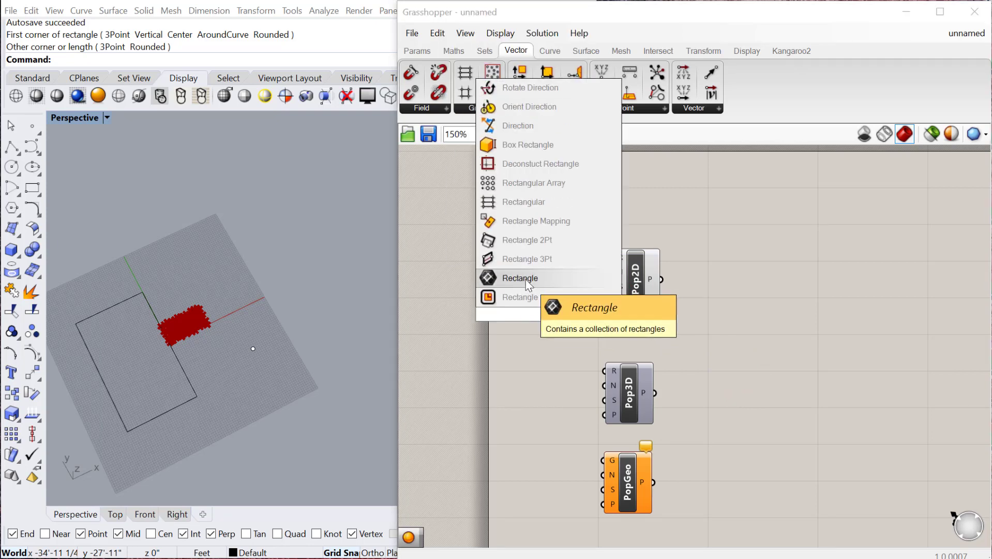
{"action": "left_click", "coordinate": [524, 279]}
Set the parameter to a new rectangle drawn in Rhino and wire it into Populate 2D's R input.
{"action": "right_click", "coordinate": [532, 268]}
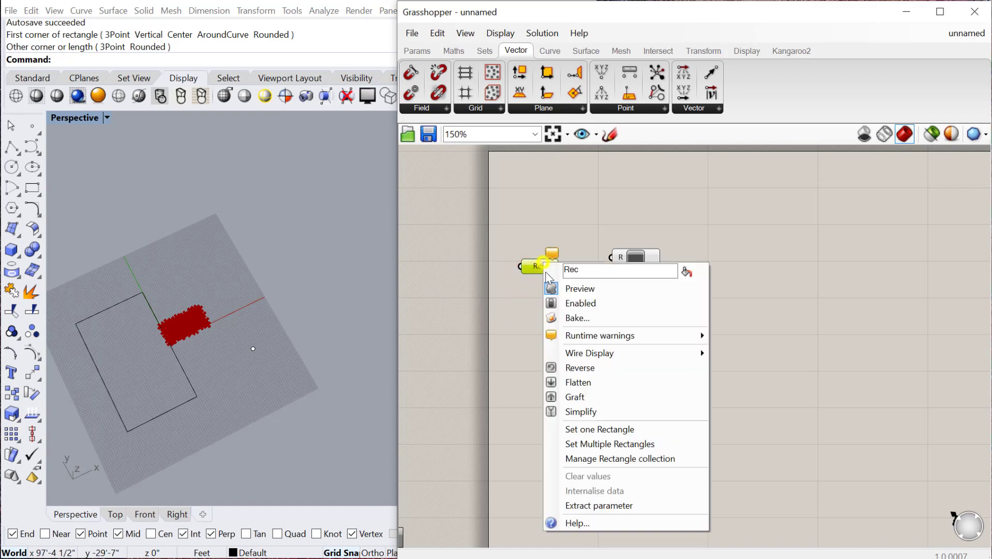
{"action": "left_click", "coordinate": [600, 433]}
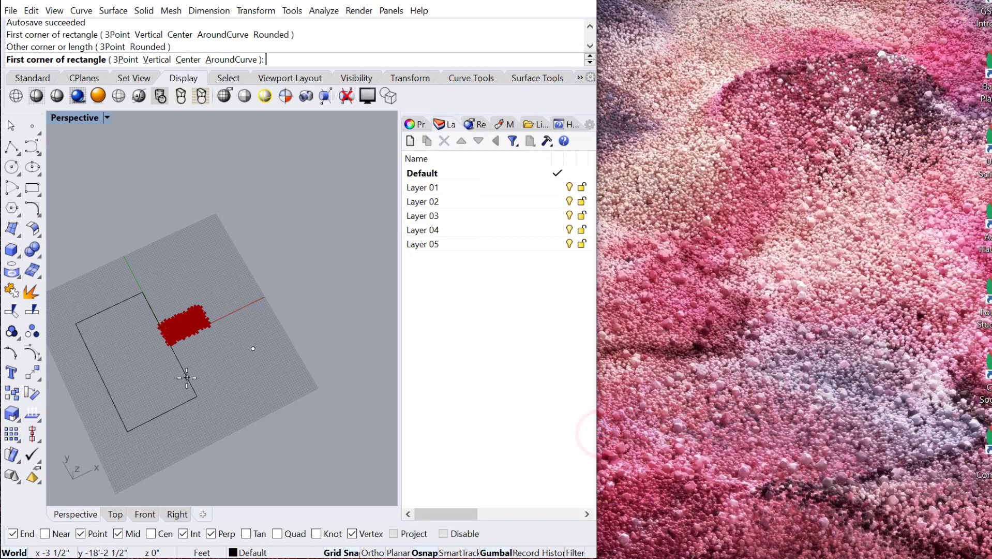
{"action": "left_click", "coordinate": [204, 206]}
{"action": "left_click", "coordinate": [320, 265]}
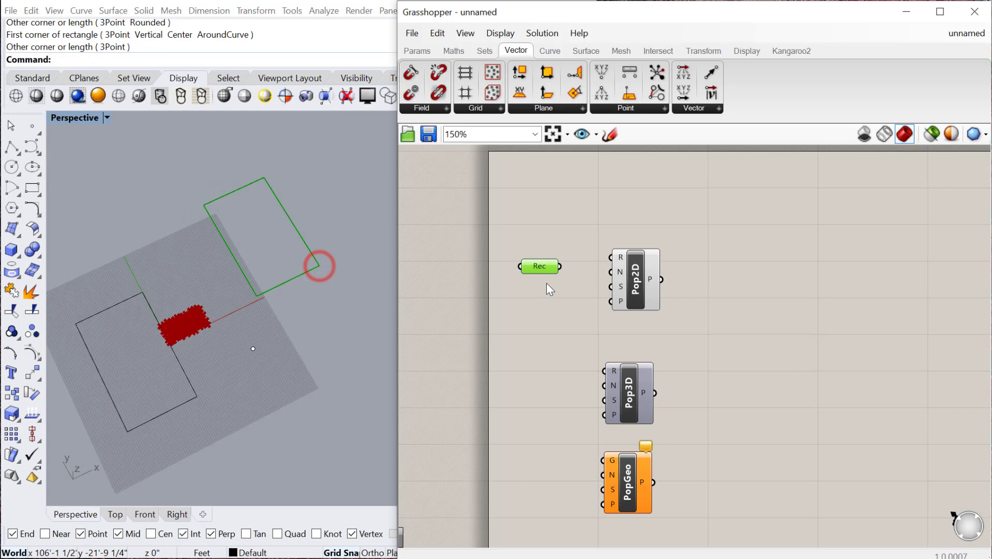
{"action": "left_click_drag", "start_coordinate": [560, 267], "coordinate": [611, 259]}
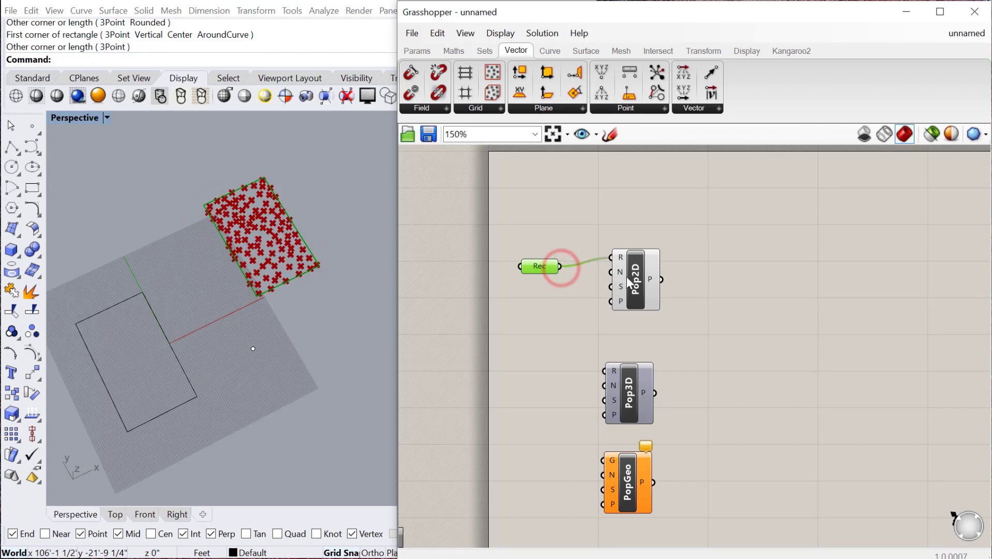
Wire a 1<50 number slider into Populate 2D's count and set it to 20.
{"action": "left_click", "coordinate": [626, 277]}
{"action": "scroll", "coordinate": [616, 276], "scroll_direction": "up", "scroll_amount": 3}
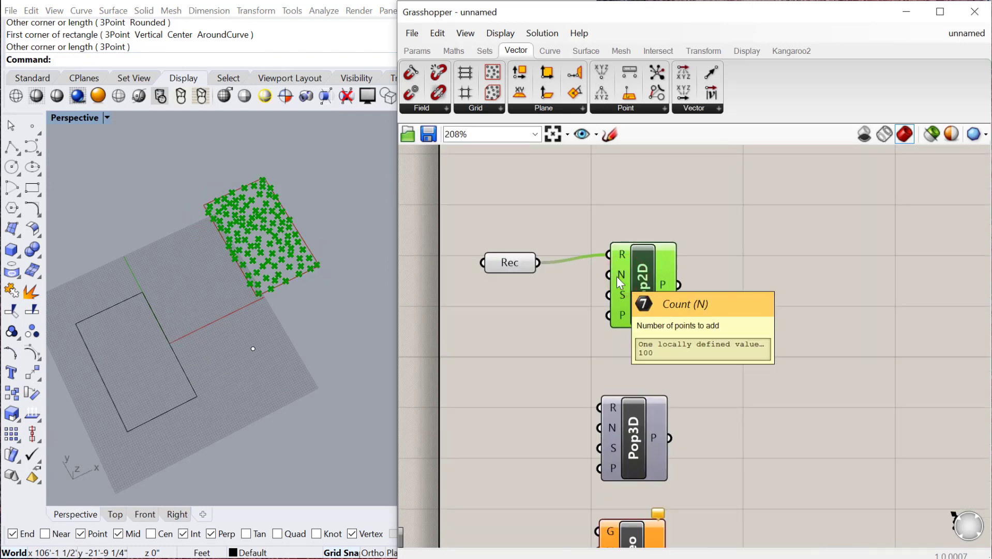
{"action": "right_click_drag", "start_coordinate": [471, 334], "coordinate": [557, 314]}
{"action": "double_click", "coordinate": [557, 314]}
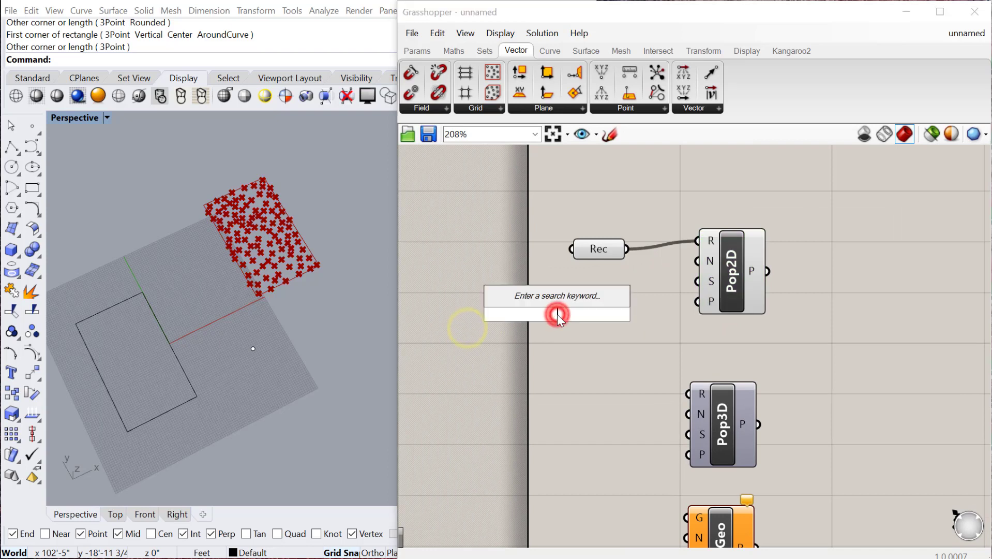
{"action": "type", "text": "1<"}
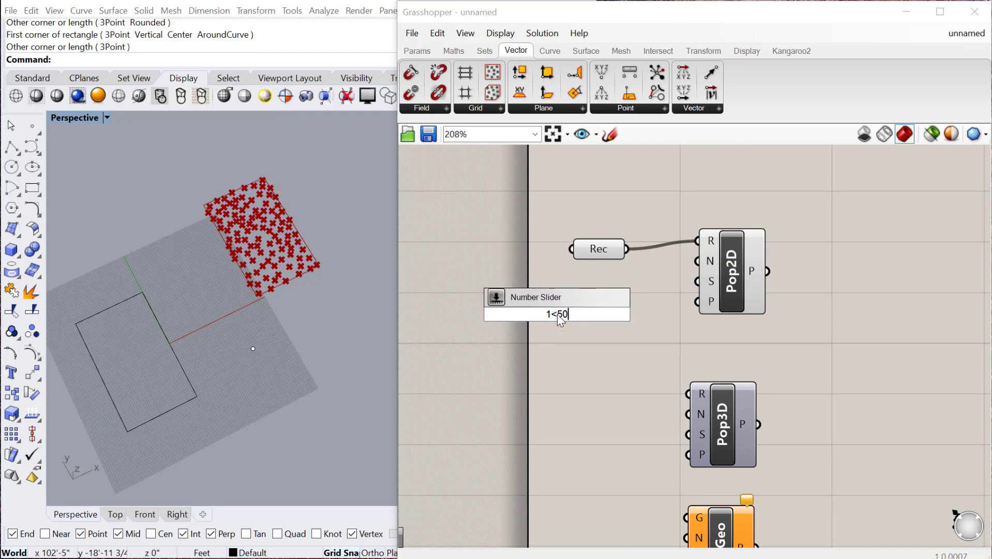
{"action": "type", "text": "50"}
{"action": "key", "text": "Return"}
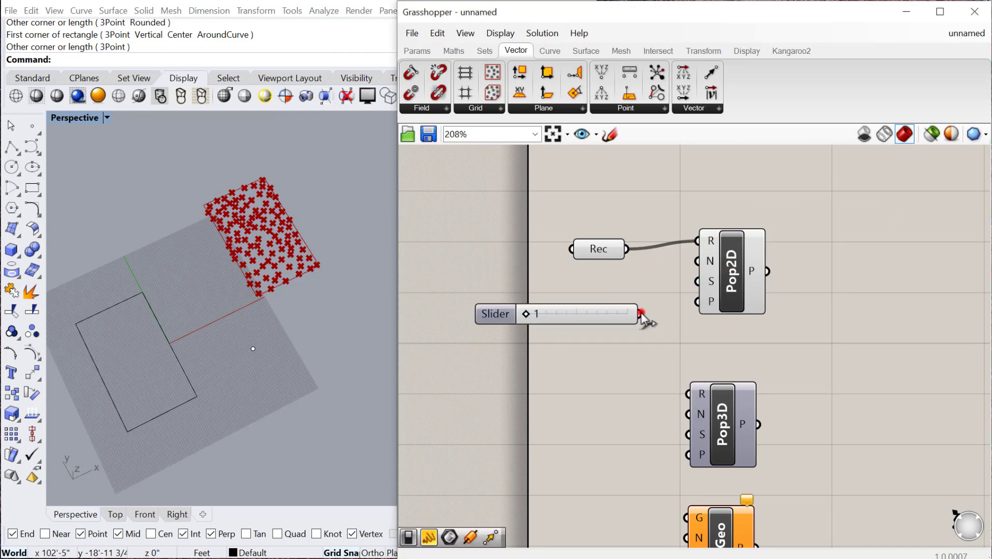
{"action": "left_click_drag", "start_coordinate": [642, 313], "coordinate": [697, 261]}
{"action": "left_click_drag", "start_coordinate": [528, 317], "coordinate": [610, 288]}
Move Rec, the Count slider and Populate 2D up and to the right.
{"action": "left_click_drag", "start_coordinate": [828, 314], "coordinate": [569, 219]}
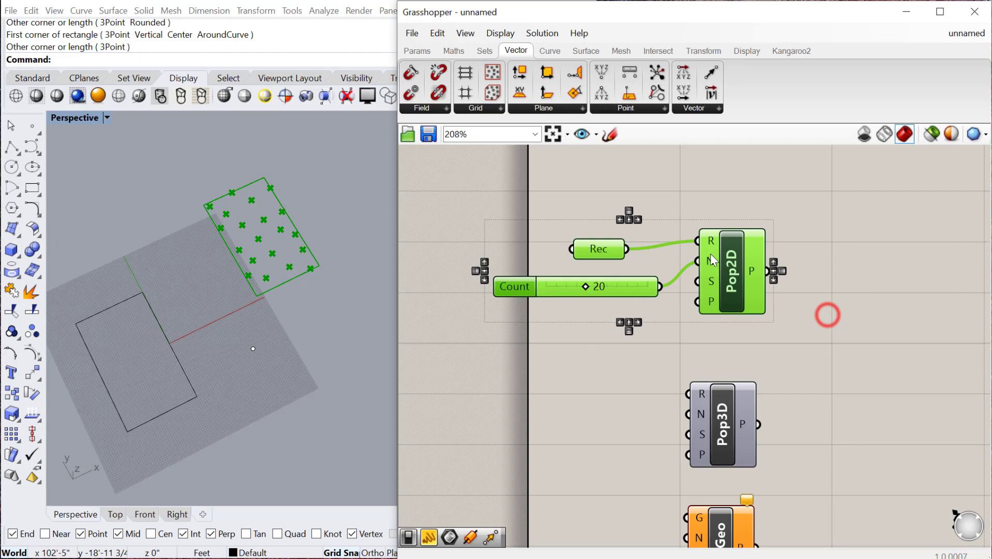
{"action": "left_click_drag", "start_coordinate": [718, 270], "coordinate": [822, 242]}
{"action": "left_click", "coordinate": [818, 313]}
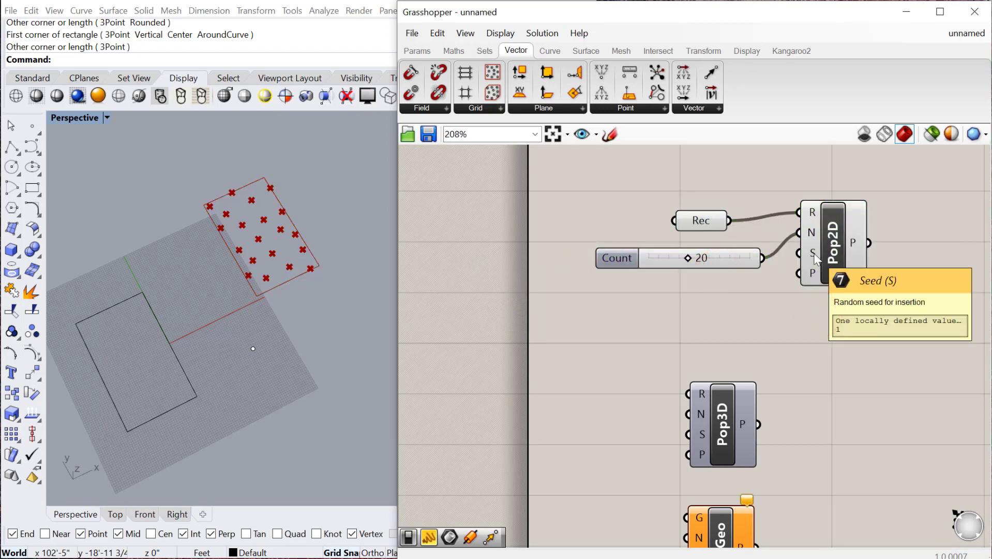
{"action": "left_click_drag", "start_coordinate": [723, 265], "coordinate": [695, 301]}
Duplicate the Count slider as a Seed slider for Populate 2D, set to 25.
{"action": "key", "text": "ctrl+c"}
{"action": "key", "text": "ctrl+v"}
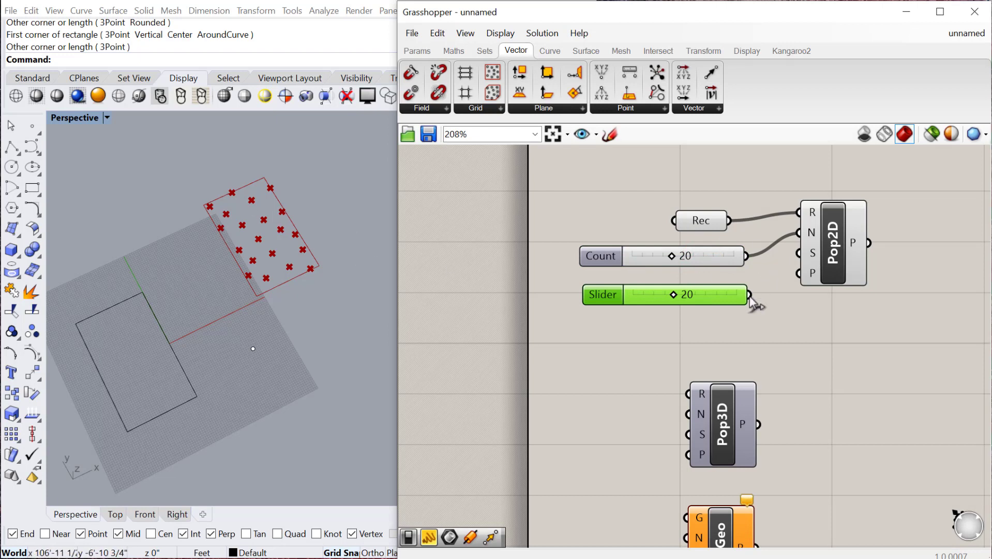
{"action": "left_click_drag", "start_coordinate": [799, 259], "coordinate": [799, 255]}
{"action": "mouse_move", "coordinate": [673, 295]}
{"action": "left_mouse_down"}
{"action": "mouse_move", "coordinate": [693, 299]}
{"action": "mouse_move", "coordinate": [682, 300]}
{"action": "left_mouse_up"}
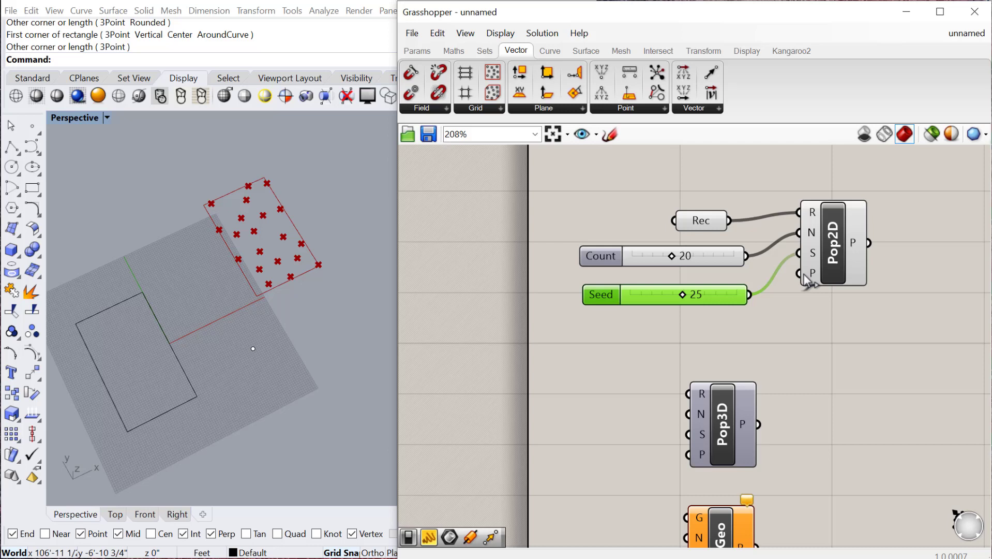
{"action": "mouse_move", "coordinate": [815, 276]}
{"action": "right_click_drag", "start_coordinate": [816, 336], "coordinate": [754, 234]}
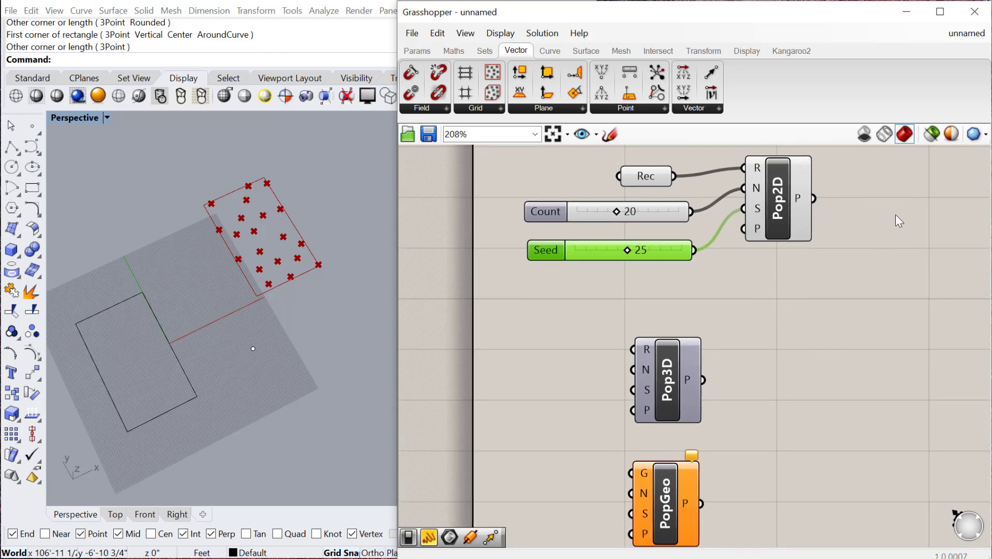
{"action": "scroll", "coordinate": [760, 293], "scroll_direction": "down", "scroll_amount": 2}
{"action": "mouse_move", "coordinate": [789, 203]}
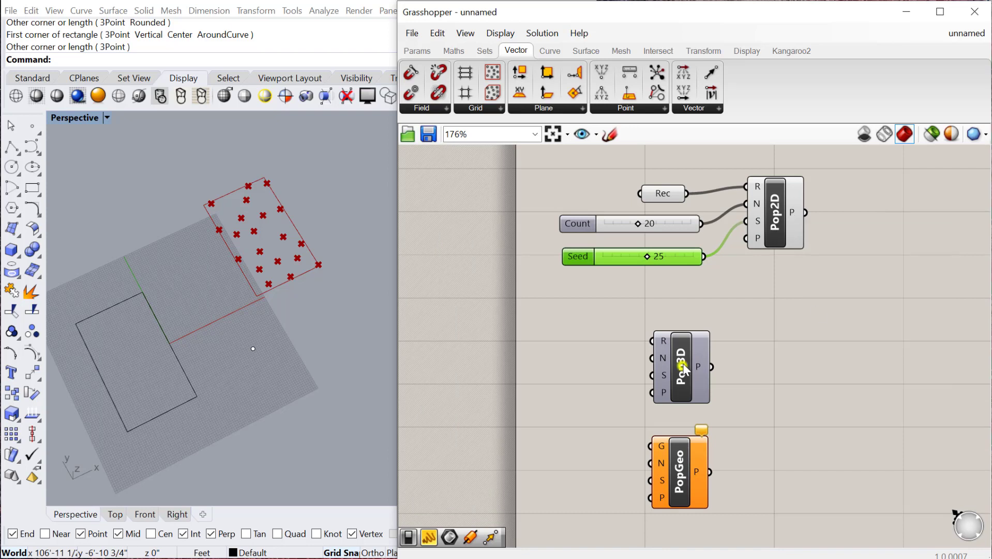
{"action": "right_click_drag", "start_coordinate": [683, 368], "coordinate": [687, 362]}
{"action": "scroll", "coordinate": [269, 370], "scroll_direction": "down", "scroll_amount": 3}
Draw a tall box in the Rhino Perspective view with the Box command.
{"action": "left_click", "coordinate": [276, 383]}
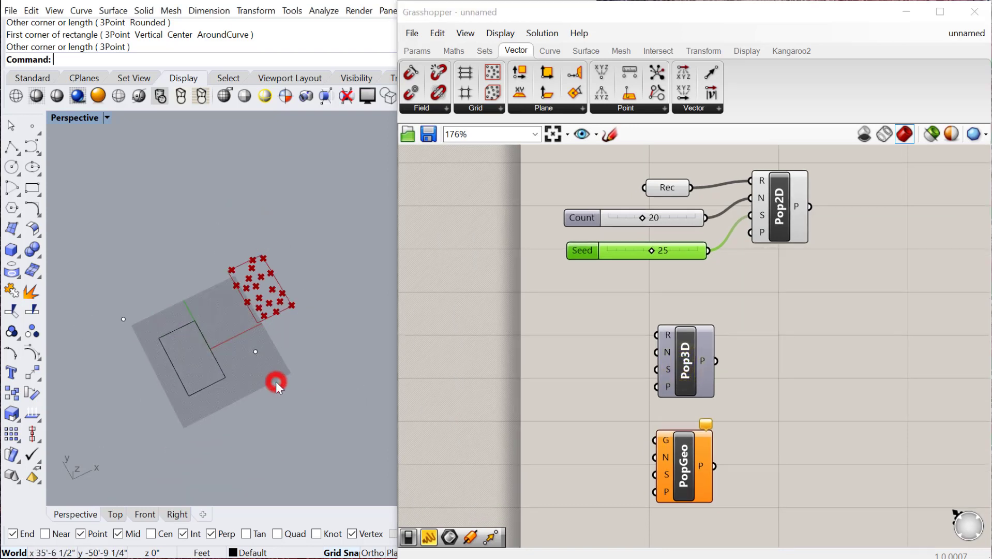
{"action": "type", "text": "Box"}
{"action": "key", "text": "Return"}
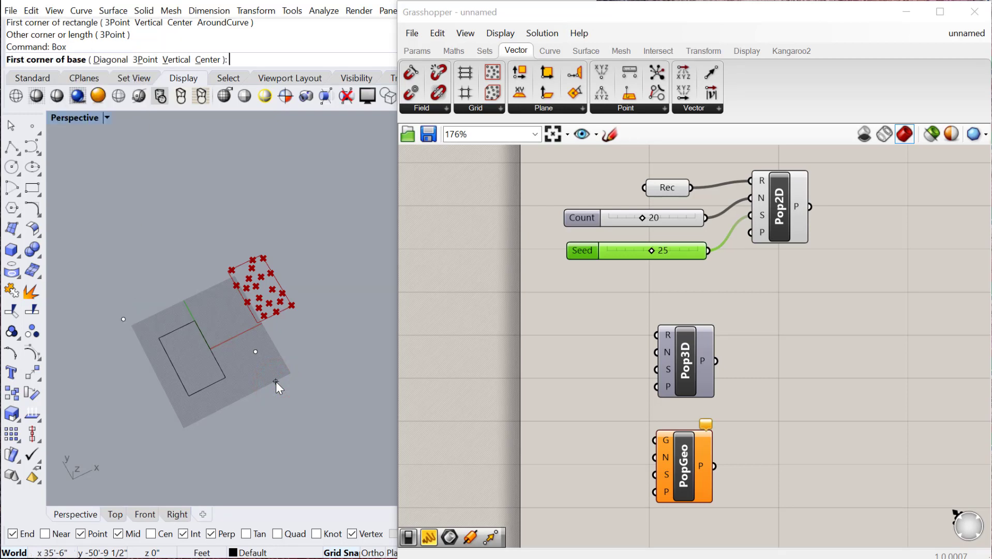
{"action": "left_click", "coordinate": [288, 381]}
{"action": "left_click", "coordinate": [268, 442]}
{"action": "left_click", "coordinate": [274, 389]}
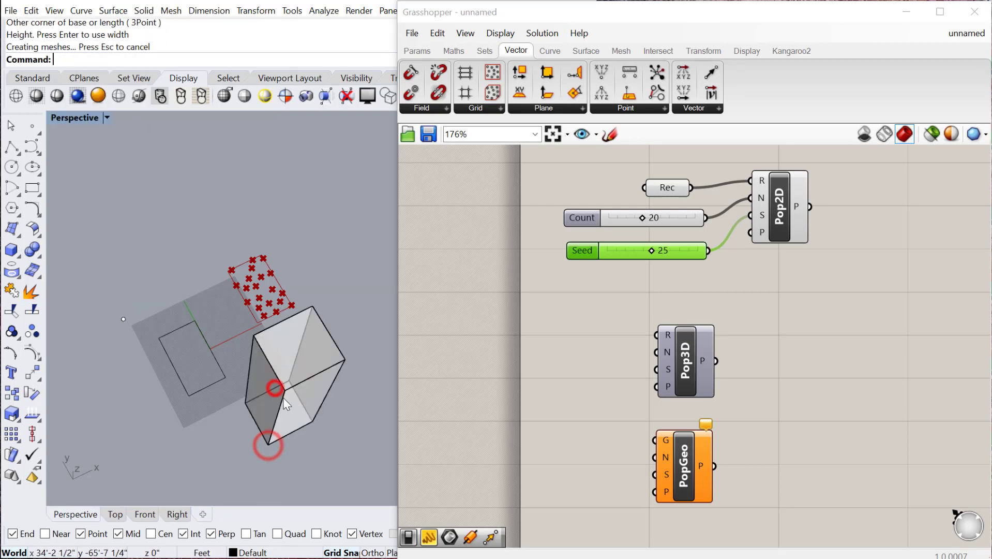
{"action": "right_click_drag", "start_coordinate": [273, 387], "coordinate": [278, 389]}
Add a Brep parameter and set it to reference the tall box.
{"action": "left_click", "coordinate": [571, 347]}
{"action": "double_click", "coordinate": [571, 347]}
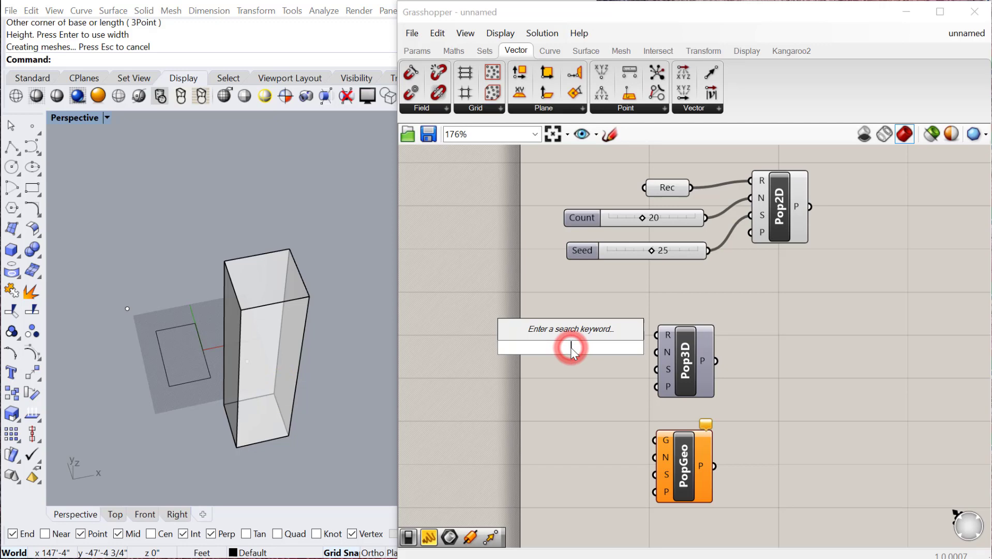
{"action": "type", "text": "brep"}
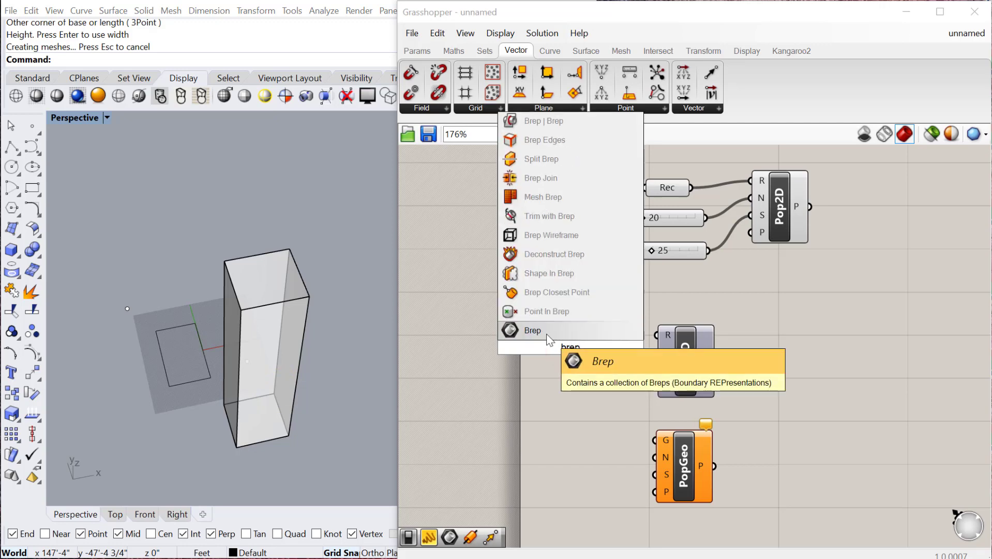
{"action": "left_click", "coordinate": [544, 333]}
{"action": "right_click", "coordinate": [573, 342]}
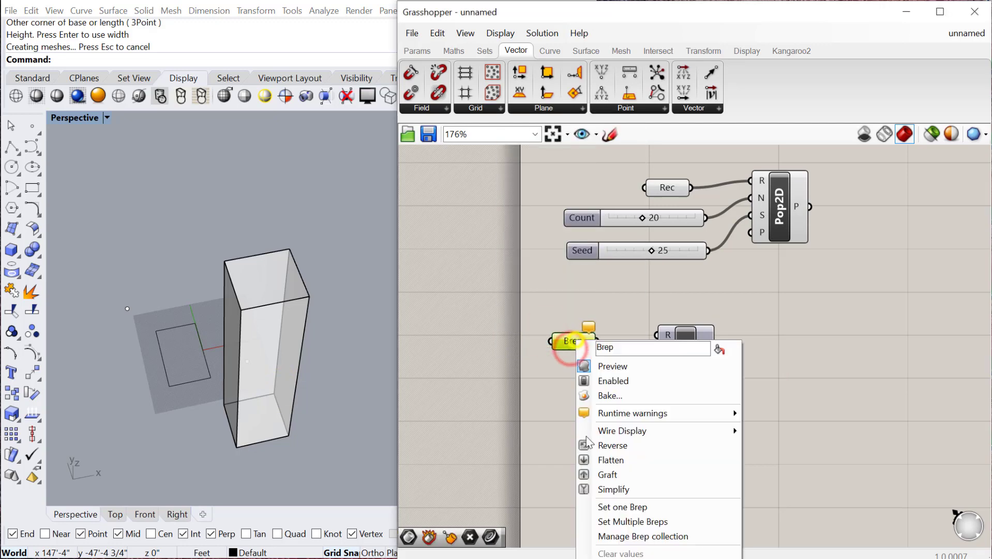
{"action": "left_click", "coordinate": [607, 509]}
{"action": "left_click", "coordinate": [308, 312]}
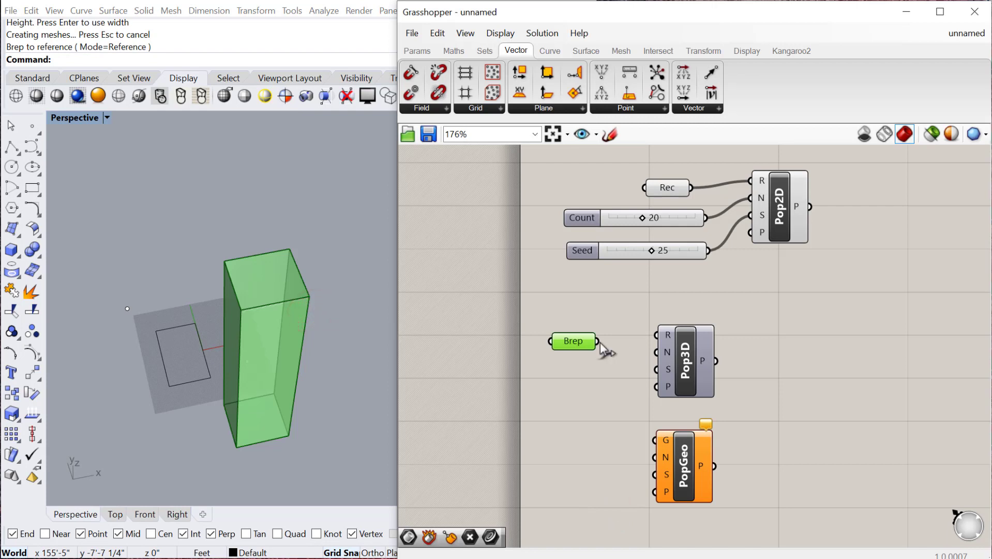
Wire the Brep into Populate 3D's R input and turn off preview for the Pop2D group.
{"action": "left_click_drag", "start_coordinate": [655, 331], "coordinate": [681, 345]}
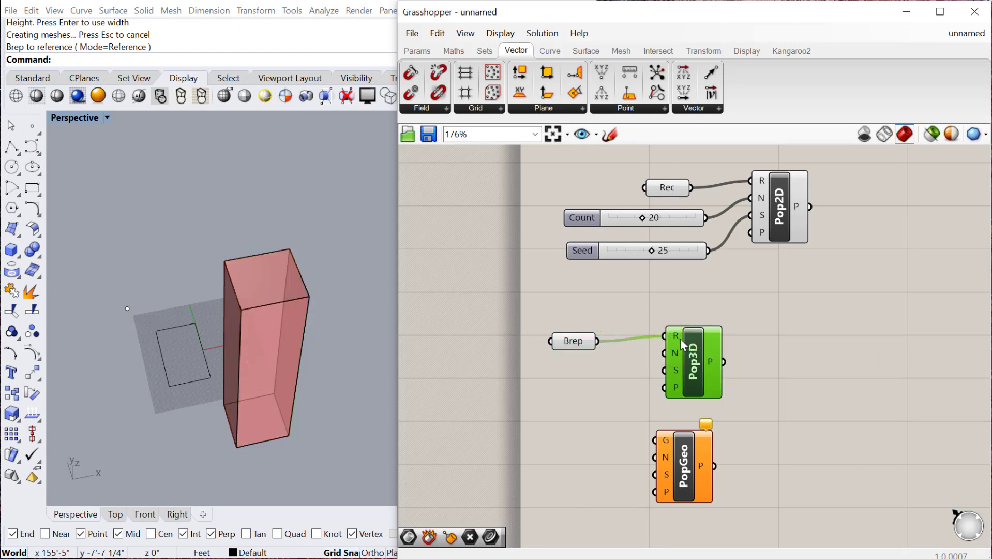
{"action": "right_click", "coordinate": [704, 311]}
{"action": "left_click", "coordinate": [724, 312]}
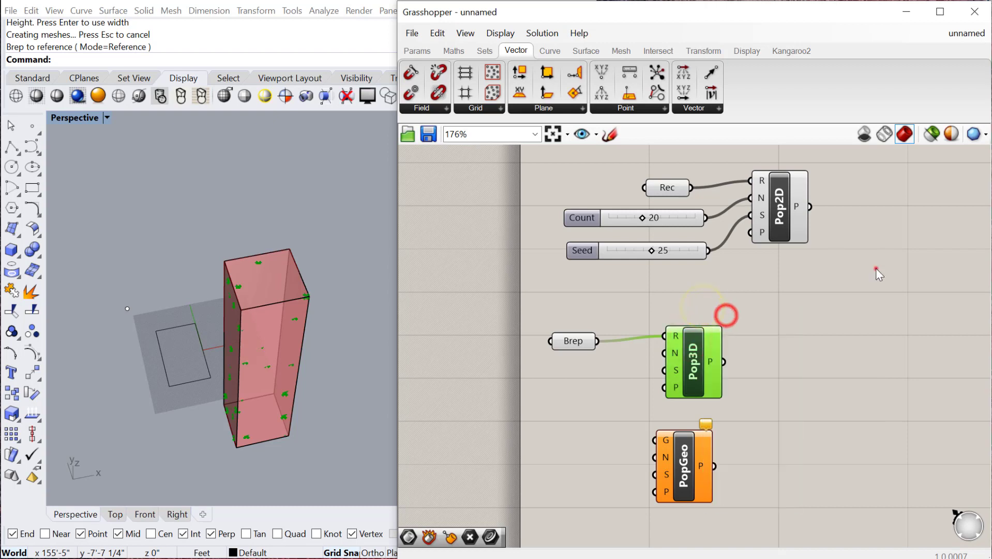
{"action": "left_click_drag", "start_coordinate": [876, 269], "coordinate": [611, 147]}
{"action": "right_click", "coordinate": [887, 211]}
{"action": "left_click", "coordinate": [898, 234]}
Copy the Count and Seed sliders and wire them to Populate 3D's N and S inputs.
{"action": "right_click_drag", "start_coordinate": [770, 324], "coordinate": [824, 281]}
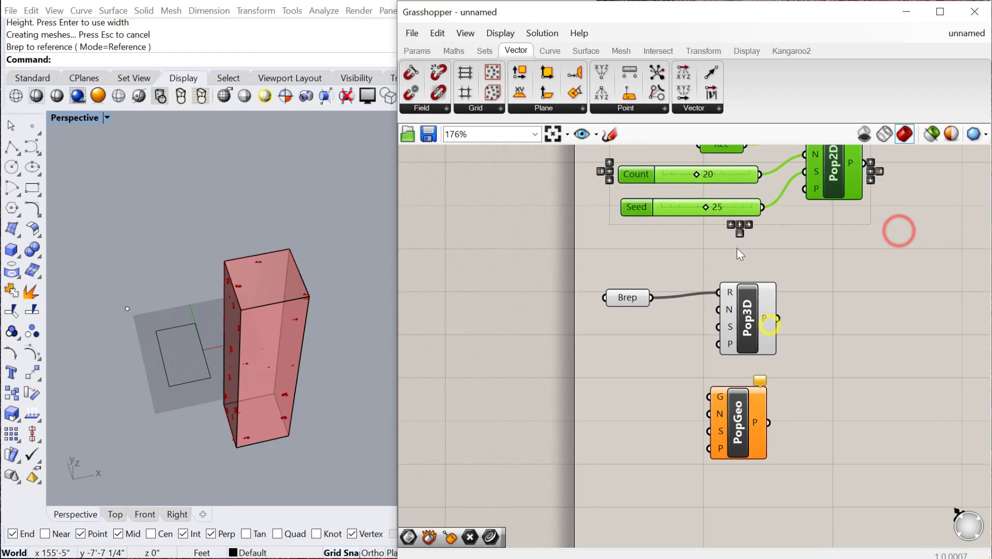
{"action": "left_click_drag", "start_coordinate": [731, 250], "coordinate": [734, 296]}
{"action": "left_click", "coordinate": [676, 282]}
{"action": "scroll", "coordinate": [678, 327], "scroll_direction": "up", "scroll_amount": 2}
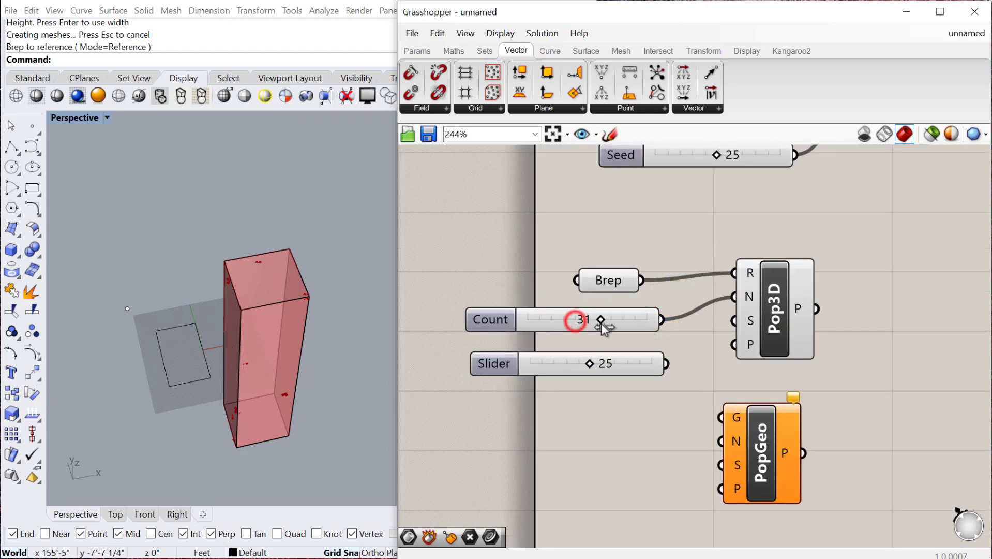
{"action": "left_click_drag", "start_coordinate": [581, 326], "coordinate": [615, 328]}
{"action": "left_click_drag", "start_coordinate": [666, 363], "coordinate": [733, 320]}
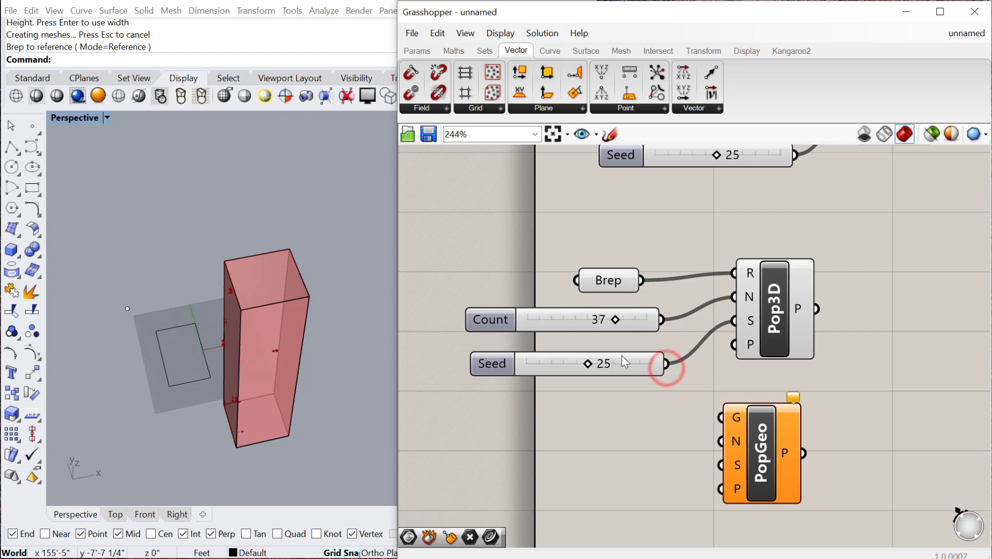
{"action": "left_click", "coordinate": [784, 313]}
Hide the old point, curve and extrusion in Rhino.
{"action": "right_click", "coordinate": [756, 217]}
{"action": "left_click", "coordinate": [287, 206]}
{"action": "left_click_drag", "start_coordinate": [329, 215], "coordinate": [159, 487]}
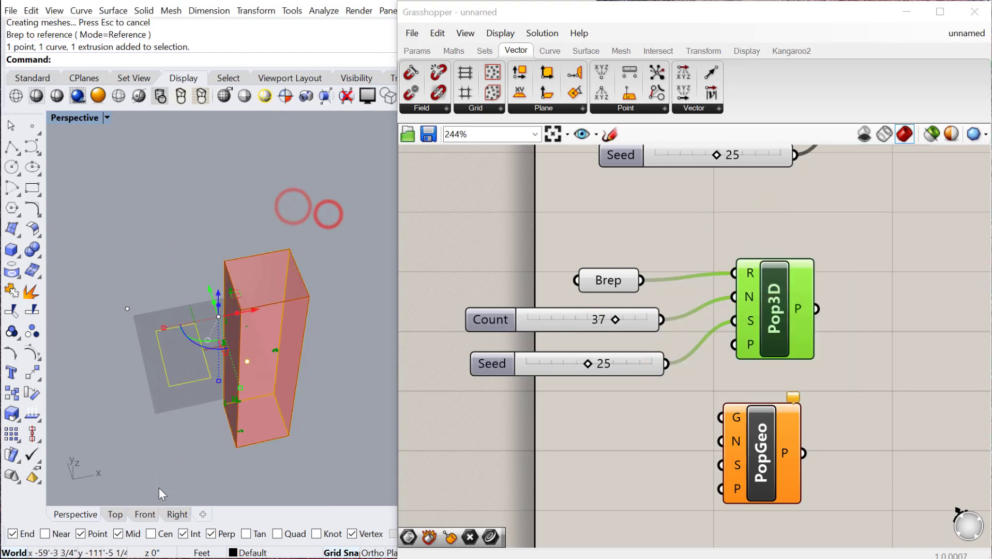
{"action": "key", "text": "ctrl+h"}
{"action": "right_click_drag", "start_coordinate": [292, 366], "coordinate": [247, 313]}
Set Populate 3D's count to 31 and move the Pop3D group up and right.
{"action": "left_click_drag", "start_coordinate": [615, 322], "coordinate": [601, 320]}
{"action": "mouse_move", "coordinate": [172, 268]}
{"action": "right_mouse_down"}
{"action": "mouse_move", "coordinate": [174, 342]}
{"action": "mouse_move", "coordinate": [171, 264]}
{"action": "right_mouse_up"}
{"action": "left_click_drag", "start_coordinate": [879, 383], "coordinate": [538, 270]}
{"action": "left_click_drag", "start_coordinate": [759, 317], "coordinate": [837, 267]}
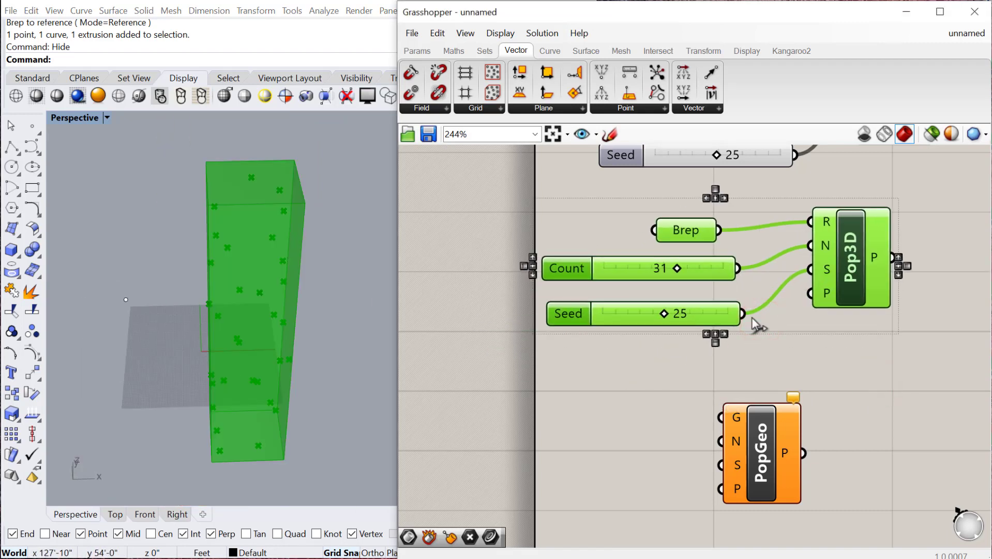
{"action": "right_click_drag", "start_coordinate": [150, 327], "coordinate": [151, 347]}
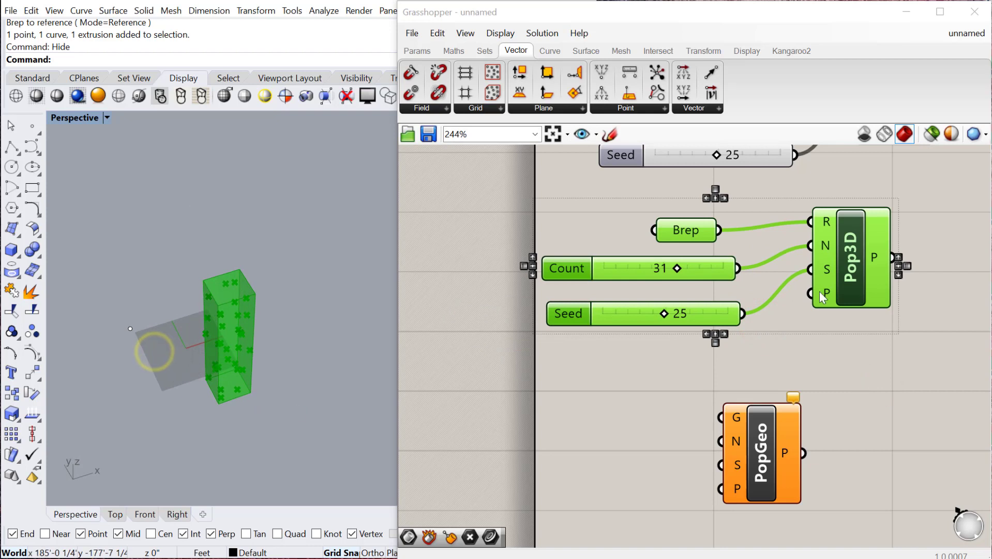
Turn off preview for the Pop3D group and delete the lone point in Front view.
{"action": "left_click_drag", "start_coordinate": [908, 362], "coordinate": [681, 217]}
{"action": "right_click", "coordinate": [863, 184]}
{"action": "left_click", "coordinate": [884, 200]}
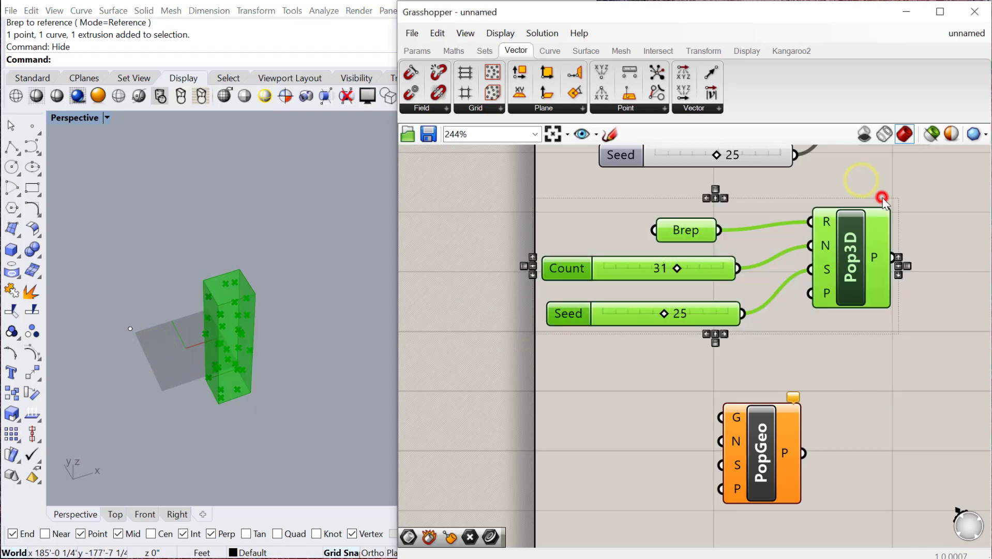
{"action": "left_click", "coordinate": [324, 322]}
{"action": "left_click", "coordinate": [145, 514]}
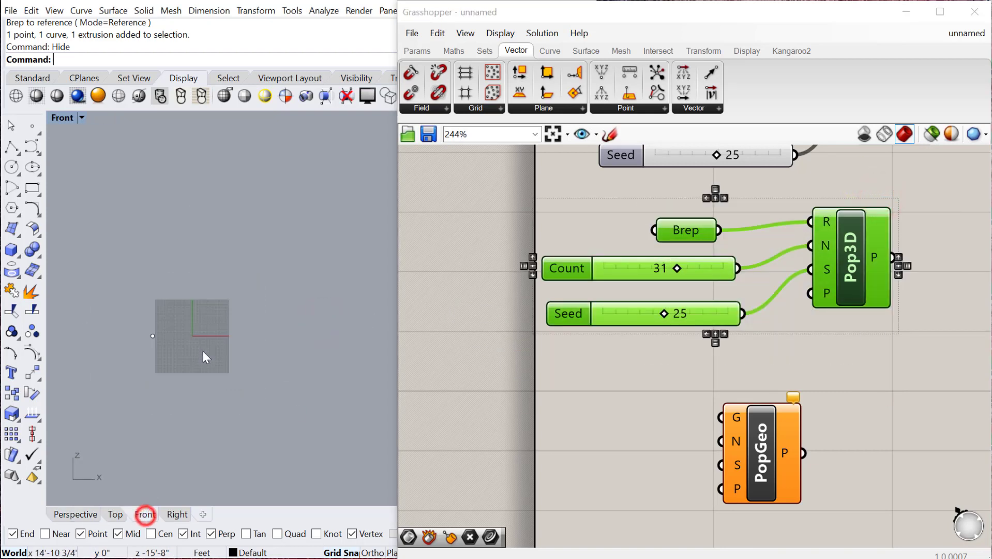
{"action": "left_click_drag", "start_coordinate": [245, 404], "coordinate": [102, 296]}
{"action": "key", "text": "Delete"}
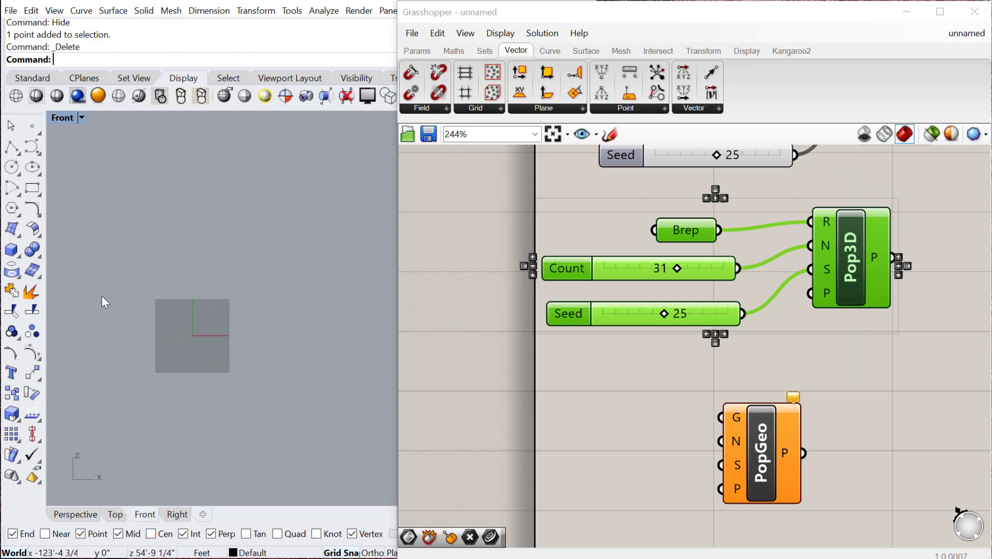
Draw a first wavy five-point curve with the Curve command in Front view.
{"action": "type", "text": "Curve"}
{"action": "key", "text": "Return"}
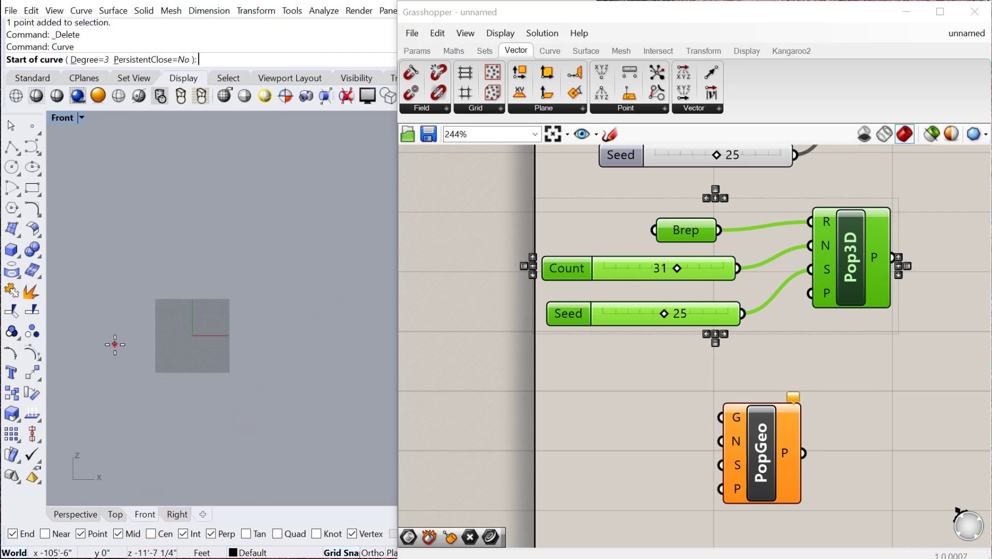
{"action": "left_click", "coordinate": [115, 343]}
{"action": "left_click", "coordinate": [156, 293]}
{"action": "left_click", "coordinate": [205, 409]}
{"action": "left_click", "coordinate": [221, 291]}
{"action": "left_click", "coordinate": [282, 356]}
{"action": "right_click", "coordinate": [282, 355]}
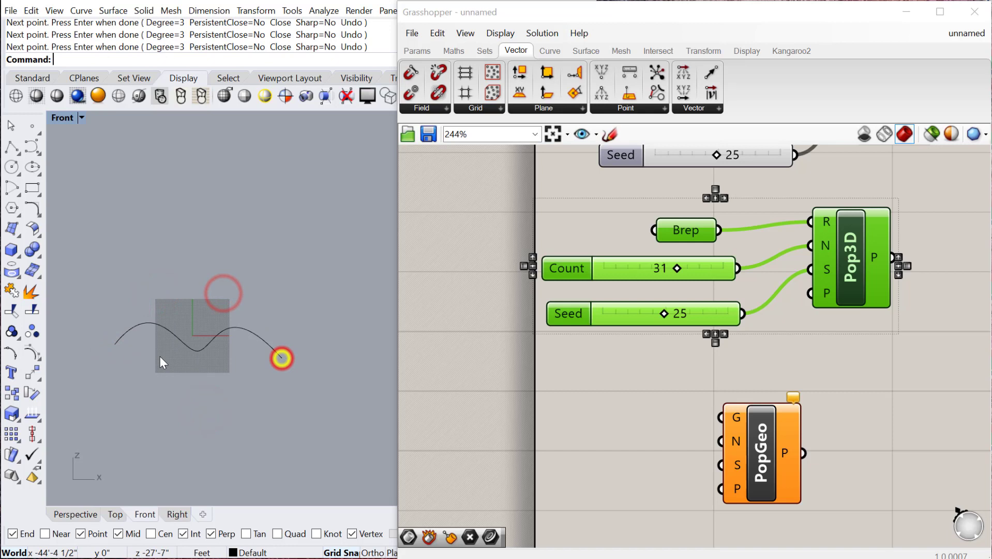
Draw a second wavy four-point curve beside the first.
{"action": "right_click", "coordinate": [157, 348]}
{"action": "left_click", "coordinate": [131, 343]}
{"action": "left_click", "coordinate": [163, 306]}
{"action": "left_click", "coordinate": [237, 386]}
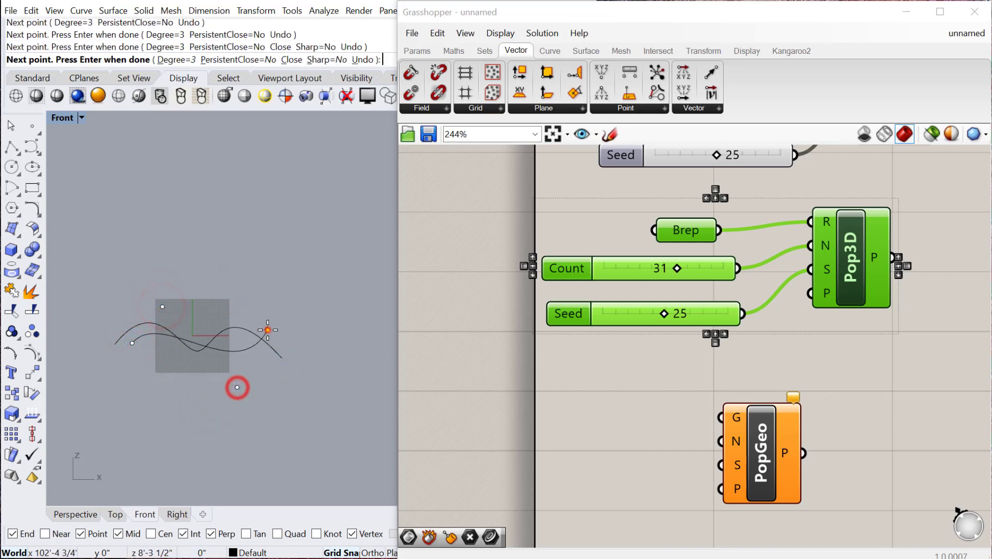
{"action": "left_click", "coordinate": [268, 330]}
{"action": "right_click", "coordinate": [268, 330]}
Move one curve away from the other in Perspective and loft them into a surface.
{"action": "left_click", "coordinate": [89, 515]}
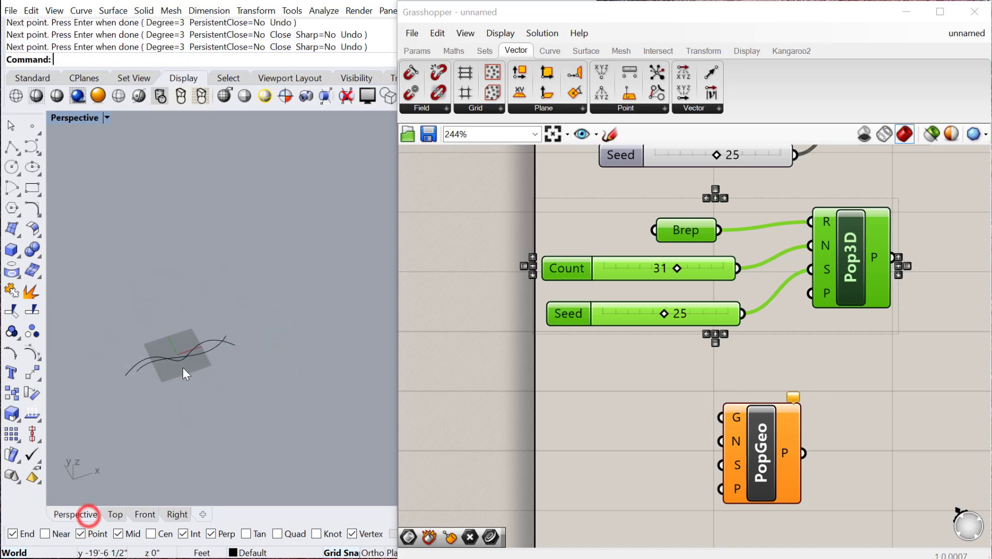
{"action": "left_click", "coordinate": [212, 366]}
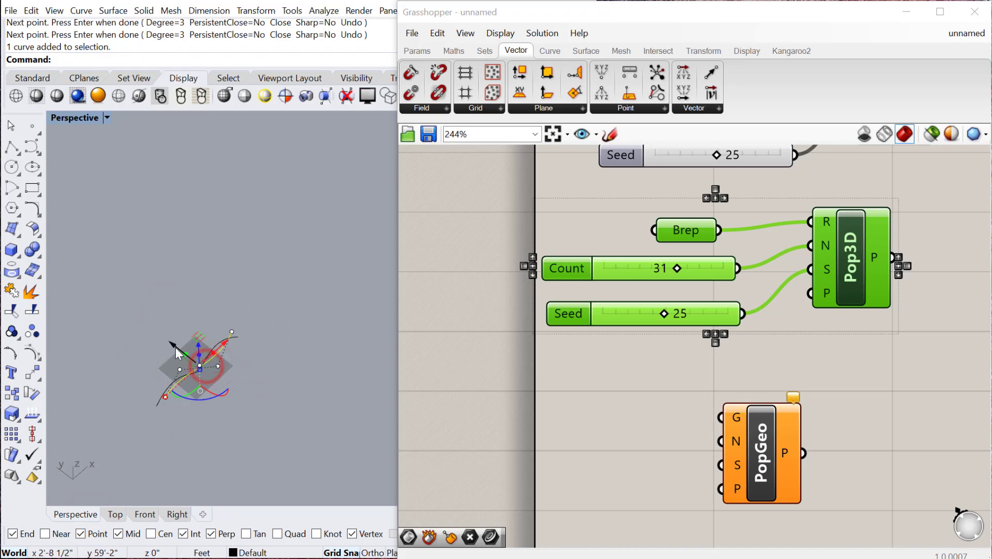
{"action": "left_click_drag", "start_coordinate": [174, 345], "coordinate": [297, 457]}
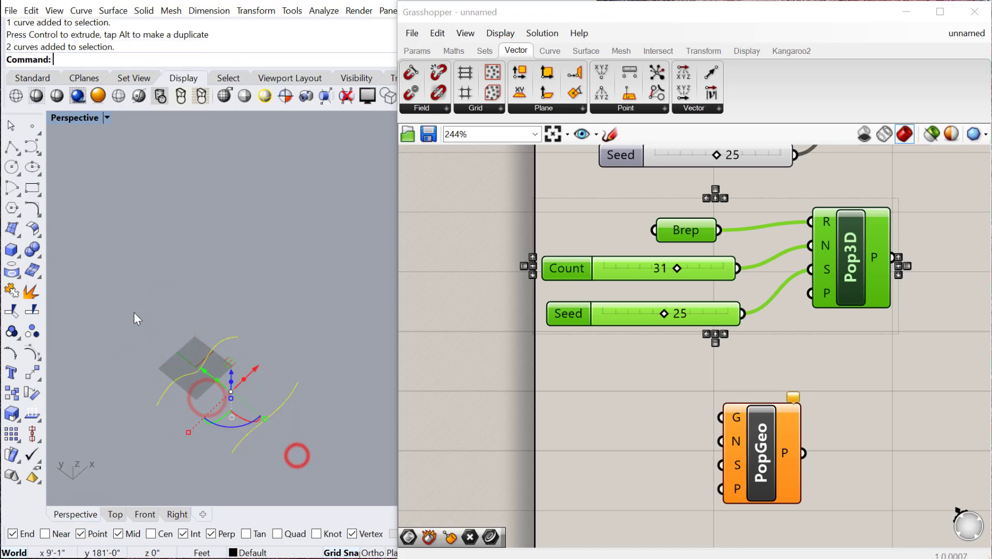
{"action": "type", "text": "loft"}
{"action": "key", "text": "Return"}
{"action": "key", "text": "Return"}
{"action": "left_click", "coordinate": [248, 266]}
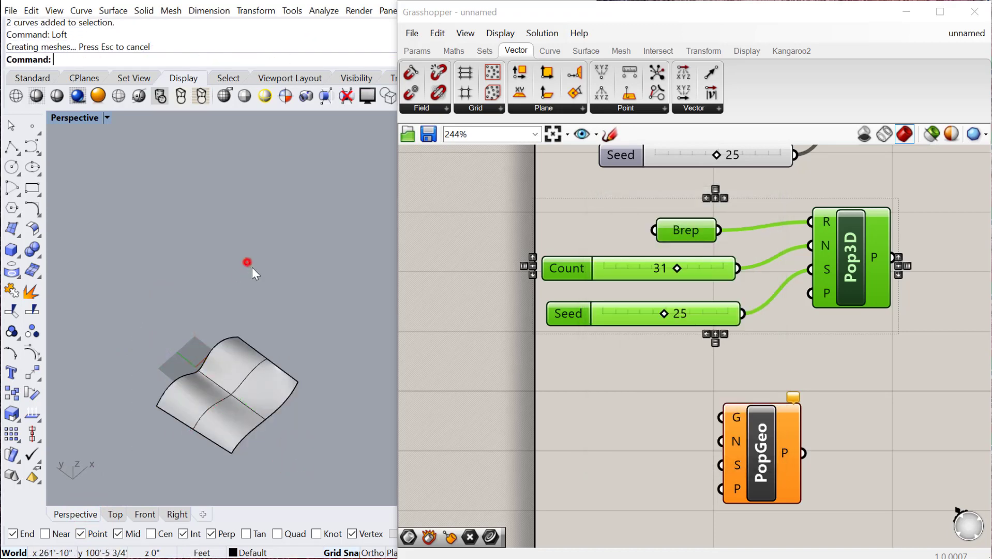
Reference the lofted surface into a new Srf parameter, then hide the curves and surface in Rhino.
{"action": "double_click", "coordinate": [631, 420]}
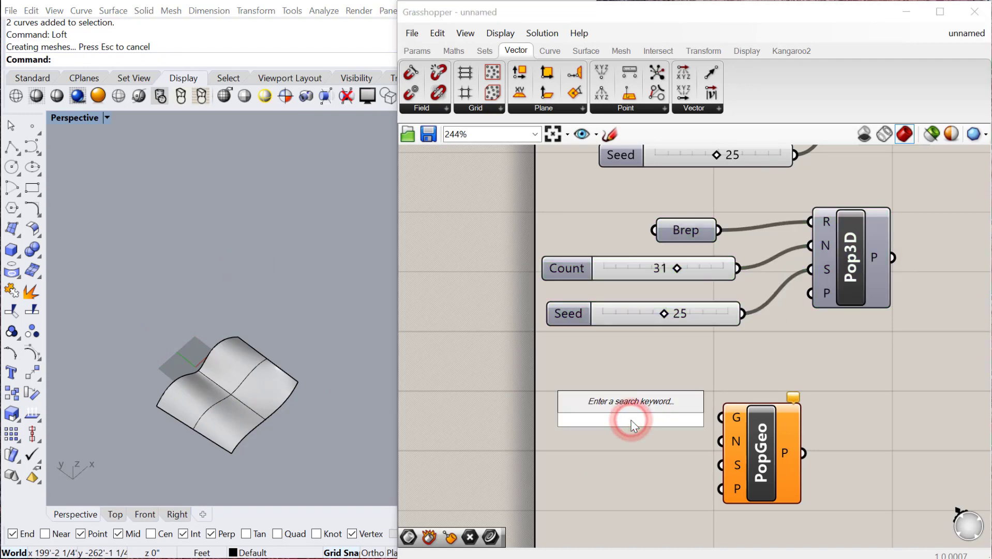
{"action": "type", "text": "surf"}
{"action": "left_click", "coordinate": [596, 403]}
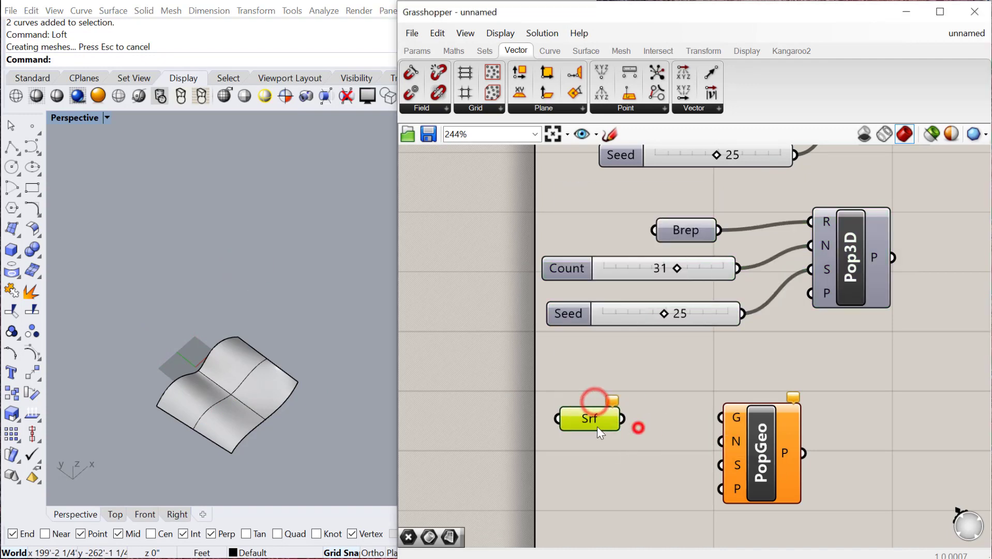
{"action": "left_click", "coordinate": [277, 398]}
{"action": "right_click", "coordinate": [586, 412]}
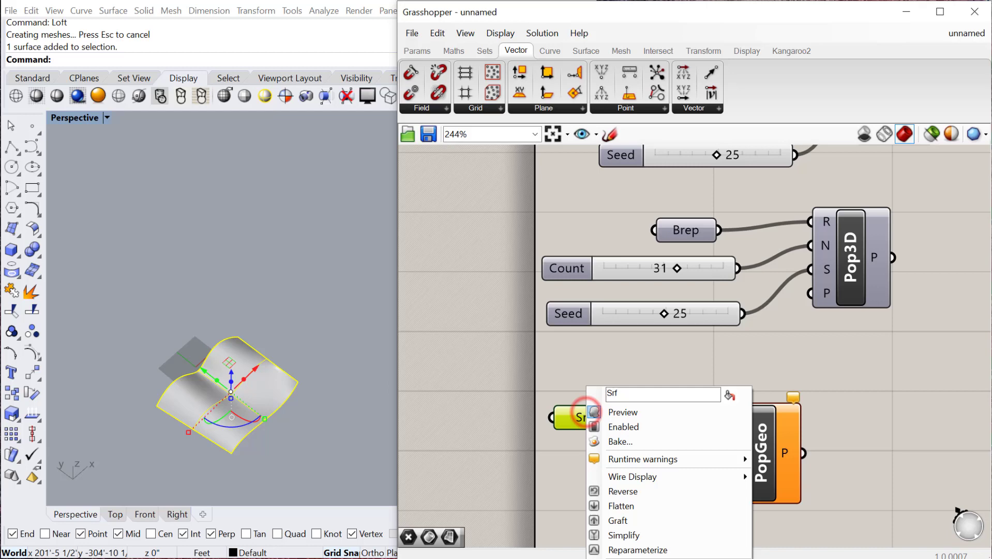
{"action": "left_click", "coordinate": [631, 557]}
{"action": "left_click", "coordinate": [294, 423]}
{"action": "left_click_drag", "start_coordinate": [330, 464], "coordinate": [53, 248]}
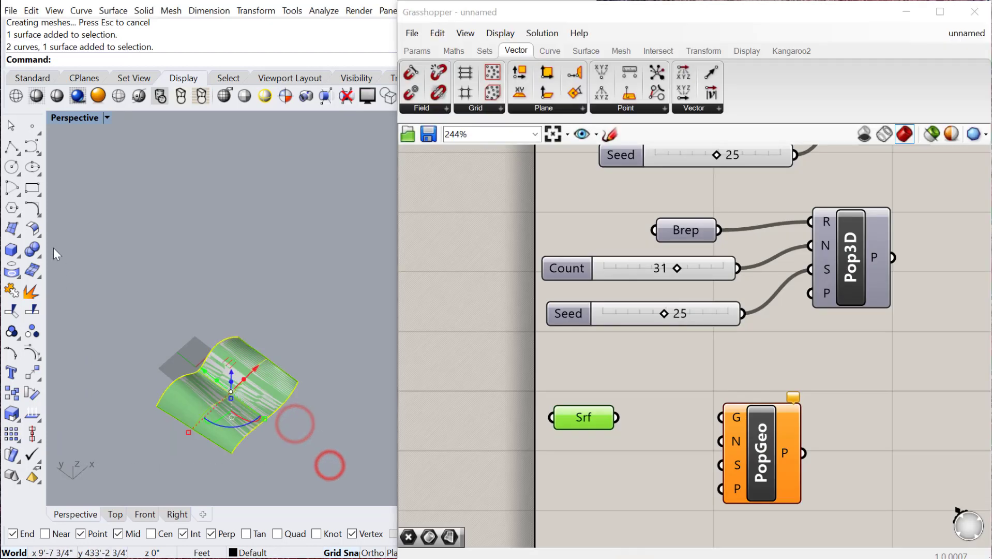
{"action": "key", "text": "ctrl+h"}
Connect Srf to PopGeo's geometry input and duplicate the Count and Seed sliders beside it.
{"action": "right_click_drag", "start_coordinate": [626, 405], "coordinate": [574, 284]}
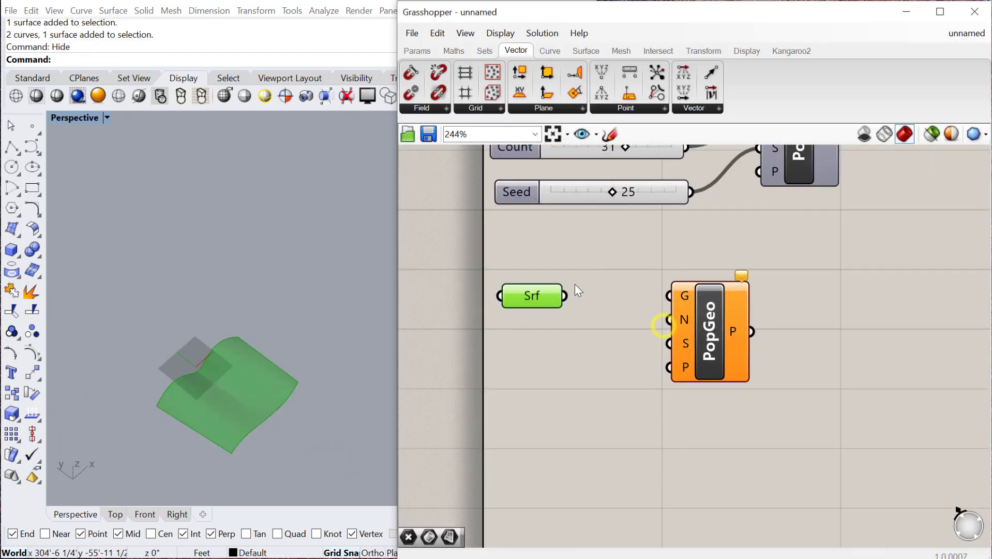
{"action": "left_click_drag", "start_coordinate": [565, 296], "coordinate": [704, 322]}
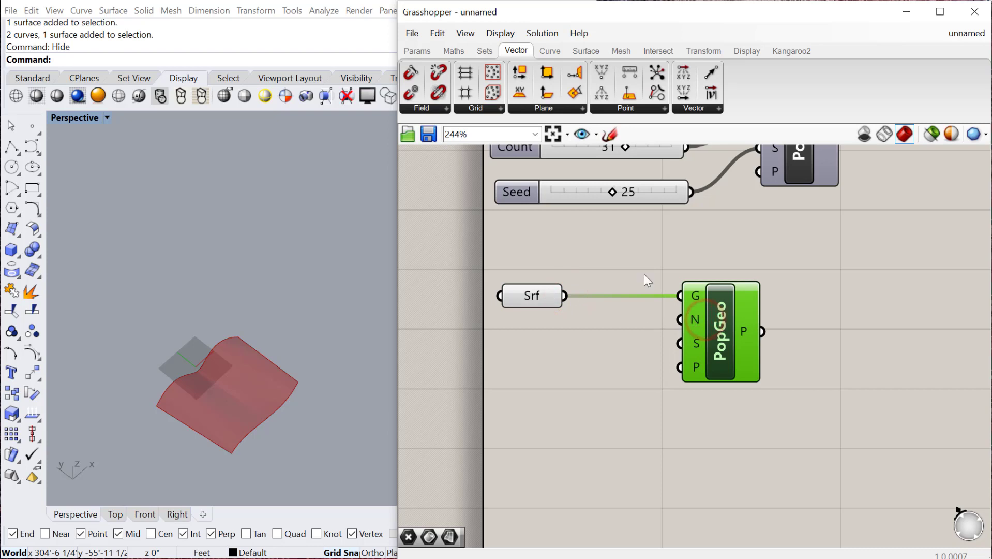
{"action": "left_click_drag", "start_coordinate": [649, 268], "coordinate": [591, 156]}
{"action": "left_click_drag", "start_coordinate": [654, 161], "coordinate": [595, 376], "text": "alt"}
{"action": "left_click", "coordinate": [737, 246]}
Turn on PopGeo's preview so its populated points show in the viewport.
{"action": "right_click", "coordinate": [739, 246]}
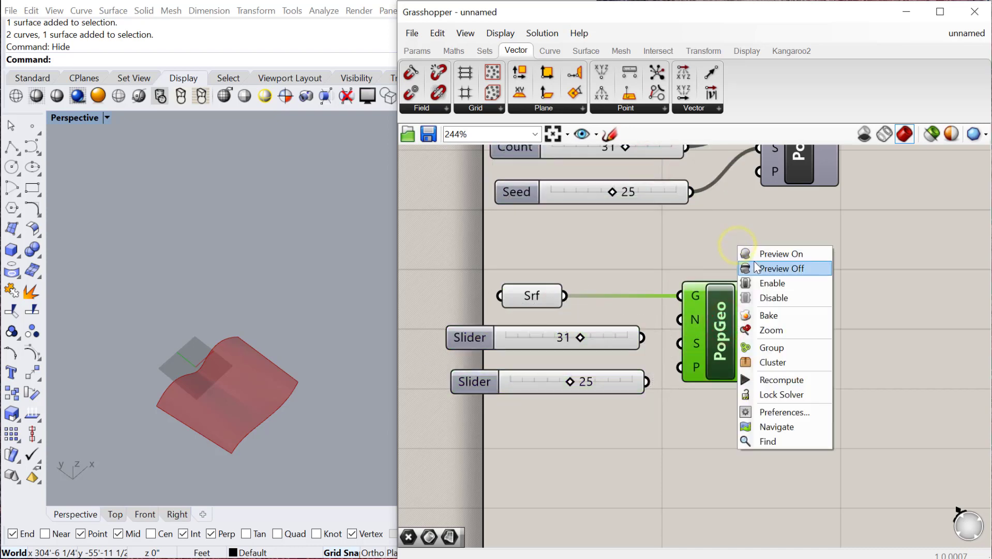
{"action": "left_click", "coordinate": [755, 268]}
{"action": "left_click", "coordinate": [820, 346]}
{"action": "left_click", "coordinate": [725, 323]}
Wire the sliders to PopGeo's N and S inputs, setting Count to 24 and Seed to 23.
{"action": "scroll", "coordinate": [683, 350], "scroll_direction": "up", "scroll_amount": 2}
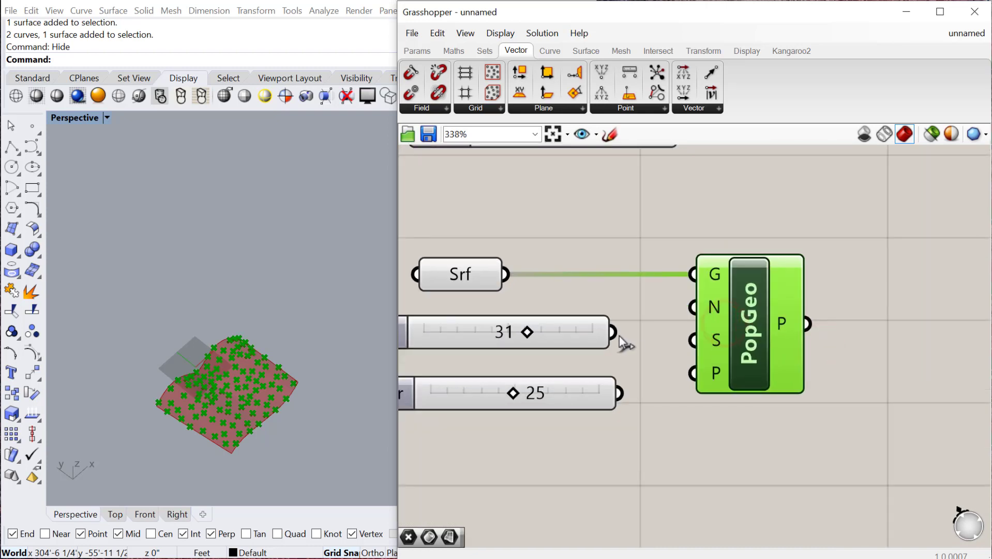
{"action": "left_click_drag", "start_coordinate": [620, 336], "coordinate": [694, 307]}
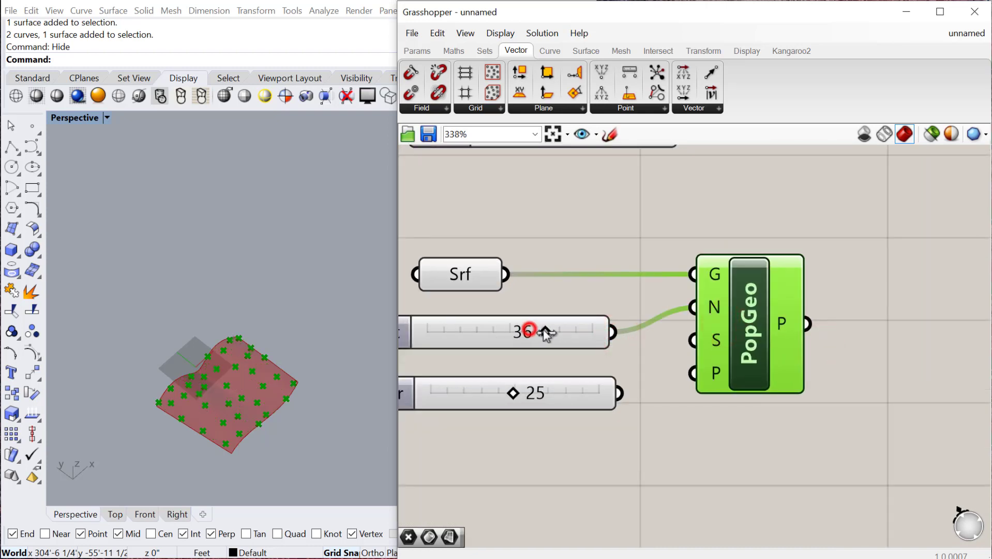
{"action": "left_click_drag", "start_coordinate": [546, 332], "coordinate": [518, 331]}
{"action": "left_click_drag", "start_coordinate": [674, 351], "coordinate": [693, 340]}
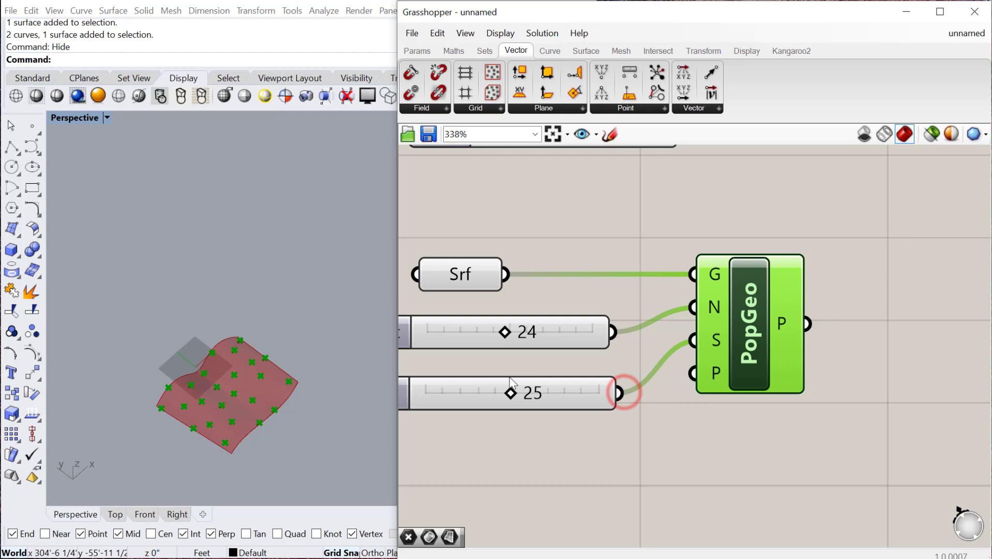
{"action": "mouse_move", "coordinate": [512, 392]}
{"action": "left_mouse_down"}
{"action": "mouse_move", "coordinate": [538, 392]}
{"action": "mouse_move", "coordinate": [503, 392]}
{"action": "left_mouse_up"}
{"action": "left_click_drag", "start_coordinate": [756, 333], "coordinate": [777, 335]}
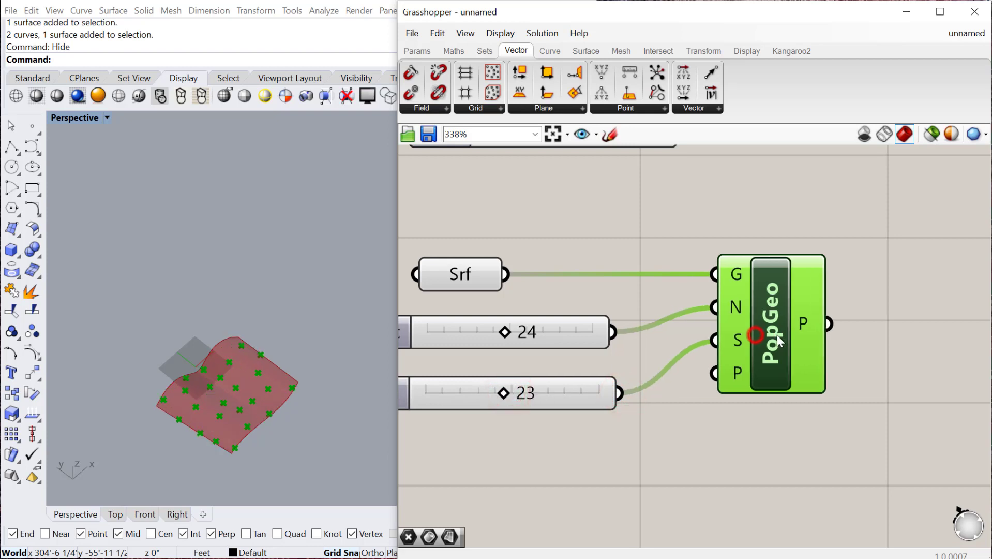
Shift PopGeo, Srf and the Count and Seed sliders further right on the canvas.
{"action": "scroll", "coordinate": [686, 314], "scroll_direction": "down", "scroll_amount": 2}
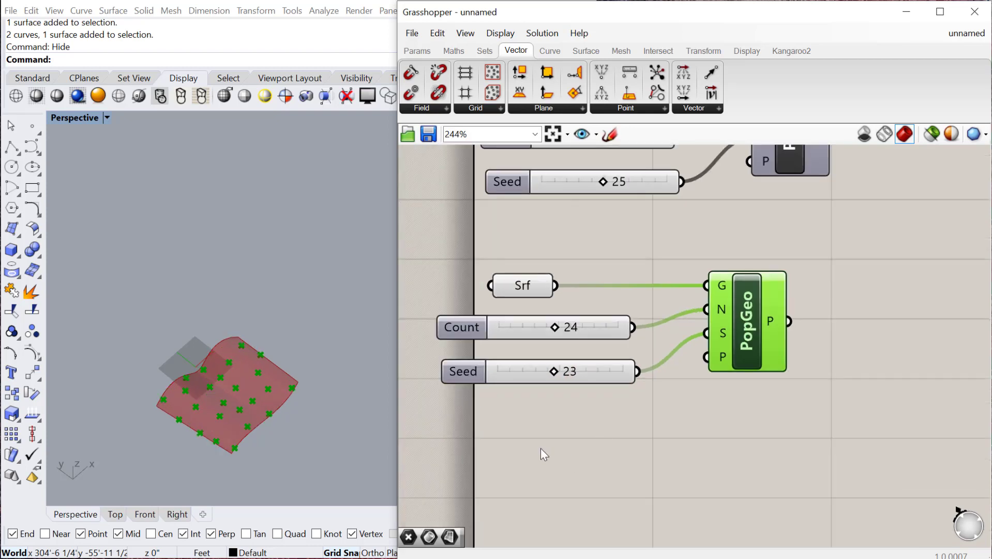
{"action": "left_click", "coordinate": [202, 370]}
{"action": "left_click", "coordinate": [656, 382]}
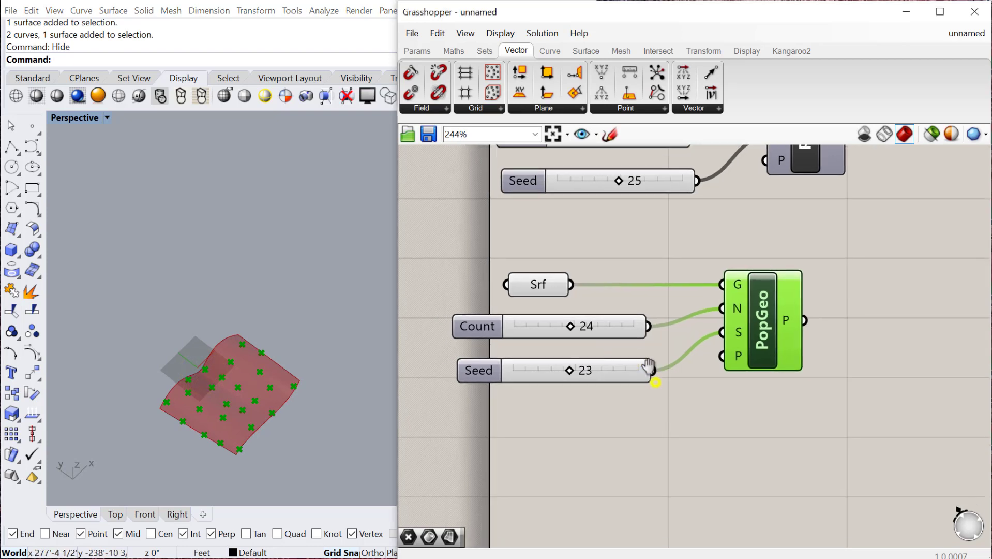
{"action": "left_click_drag", "start_coordinate": [756, 326], "coordinate": [803, 327]}
{"action": "left_click_drag", "start_coordinate": [751, 413], "coordinate": [489, 253]}
{"action": "left_click_drag", "start_coordinate": [873, 415], "coordinate": [557, 262]}
{"action": "left_click_drag", "start_coordinate": [788, 313], "coordinate": [833, 313]}
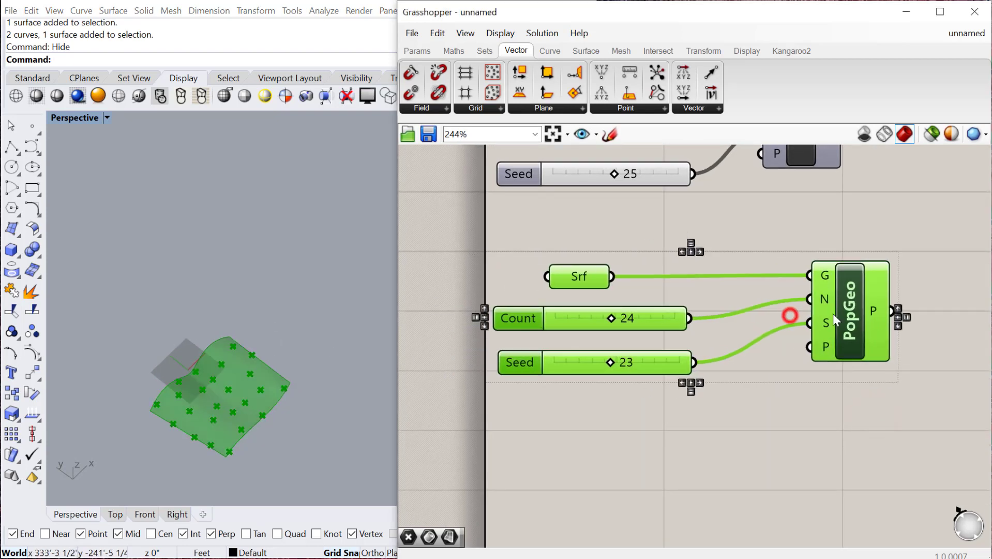
Place a point with Rhino's Point command and reference it into a new Pt parameter.
{"action": "right_click_drag", "start_coordinate": [256, 429], "coordinate": [276, 429]}
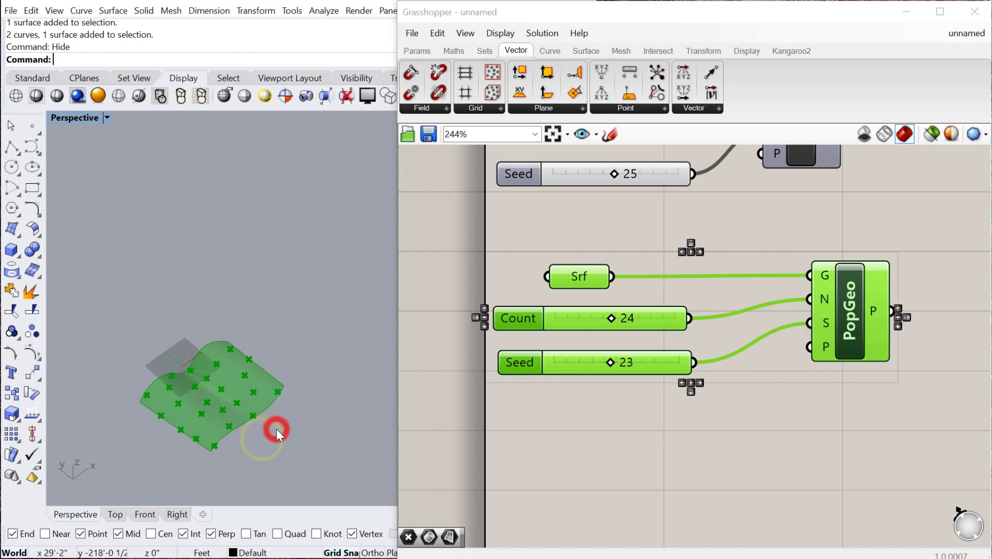
{"action": "type", "text": "Point"}
{"action": "key", "text": "Return"}
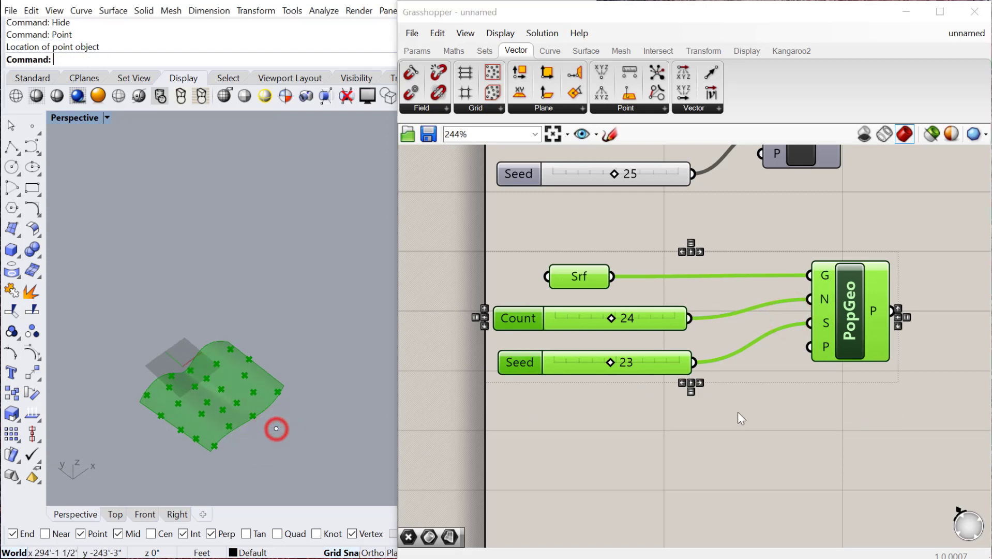
{"action": "double_click", "coordinate": [603, 469]}
{"action": "type", "text": "point"}
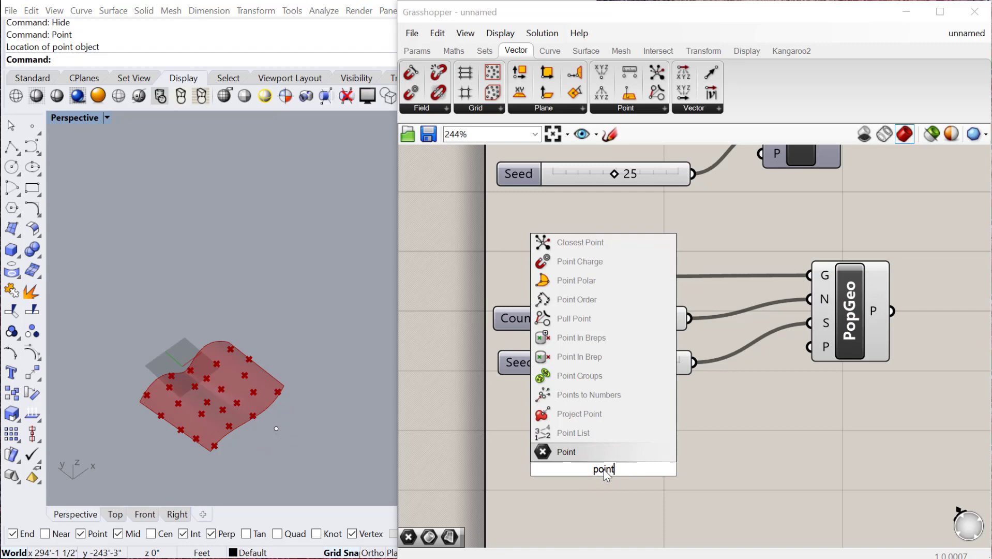
{"action": "key", "text": "Return"}
{"action": "right_click", "coordinate": [601, 469]}
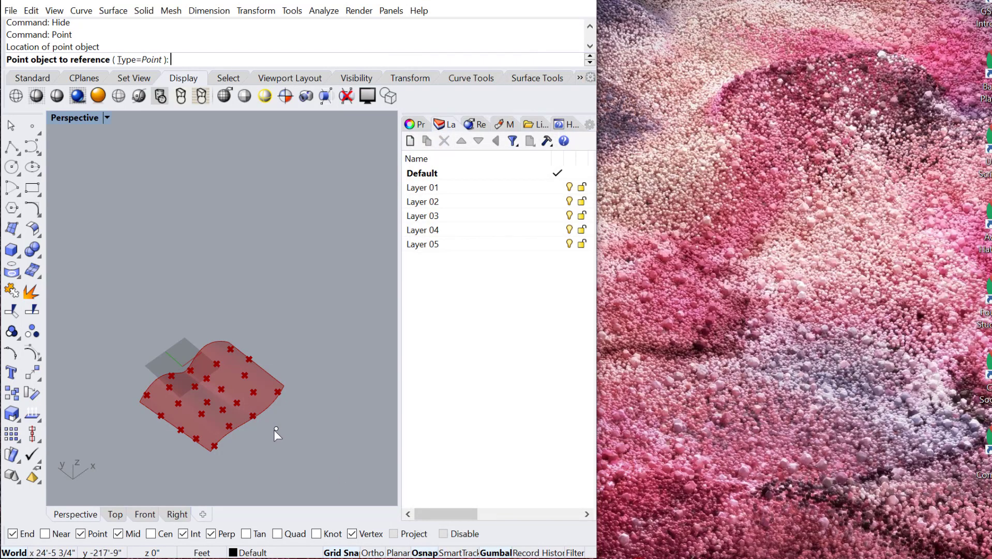
{"action": "left_click", "coordinate": [276, 428]}
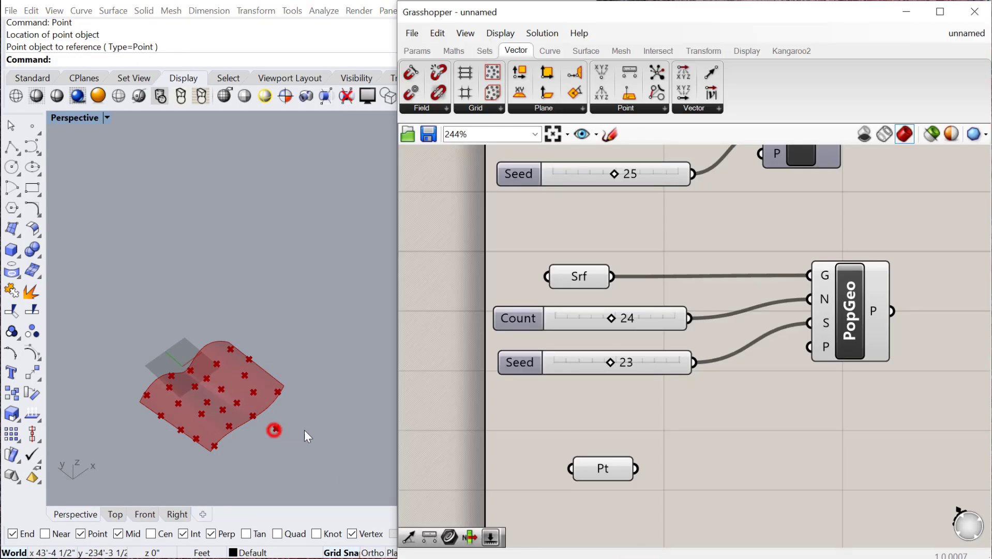
{"action": "scroll", "coordinate": [762, 401], "scroll_direction": "down", "scroll_amount": 3}
Add Closest Point and Closest Points components below PopGeo.
{"action": "double_click", "coordinate": [757, 390]}
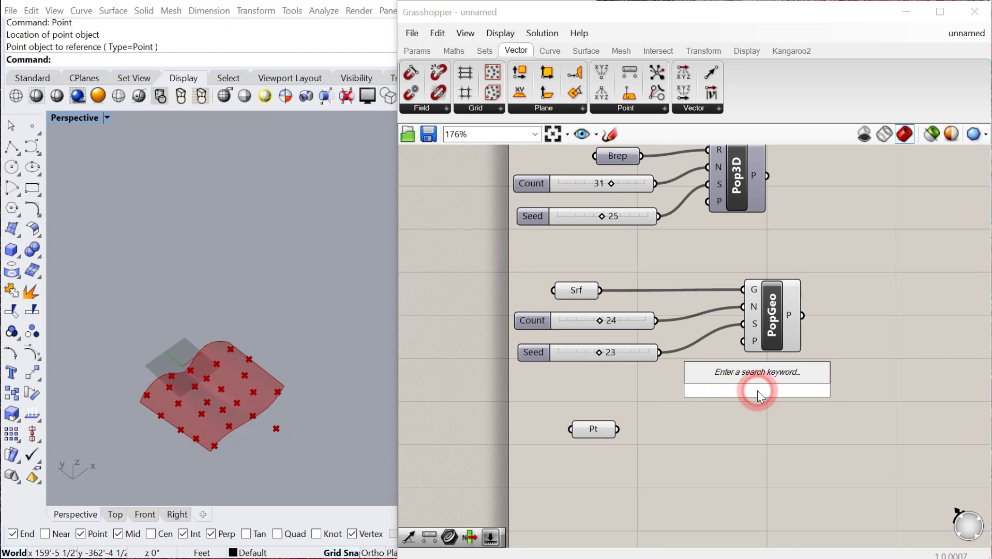
{"action": "type", "text": "close"}
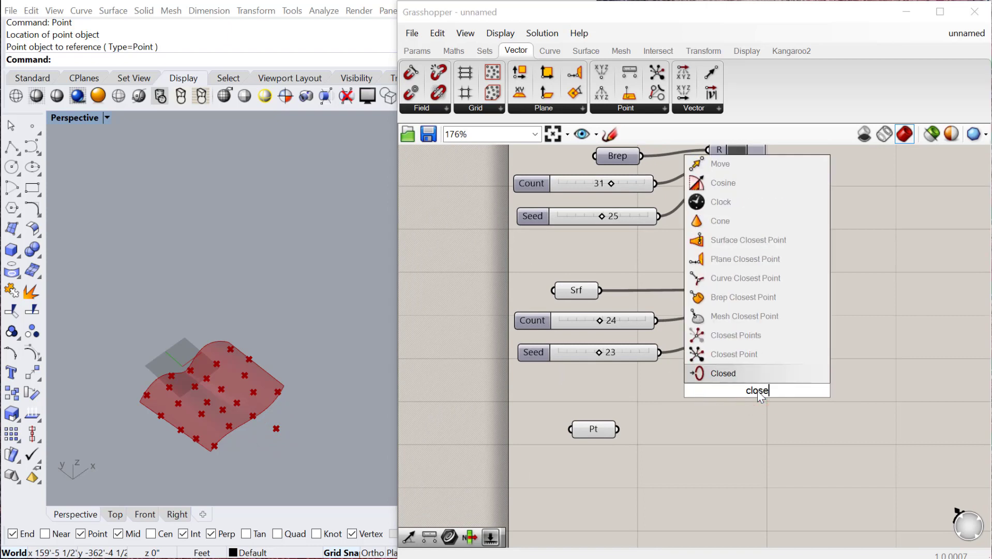
{"action": "left_click", "coordinate": [717, 354]}
{"action": "left_click_drag", "start_coordinate": [775, 410], "coordinate": [778, 411]}
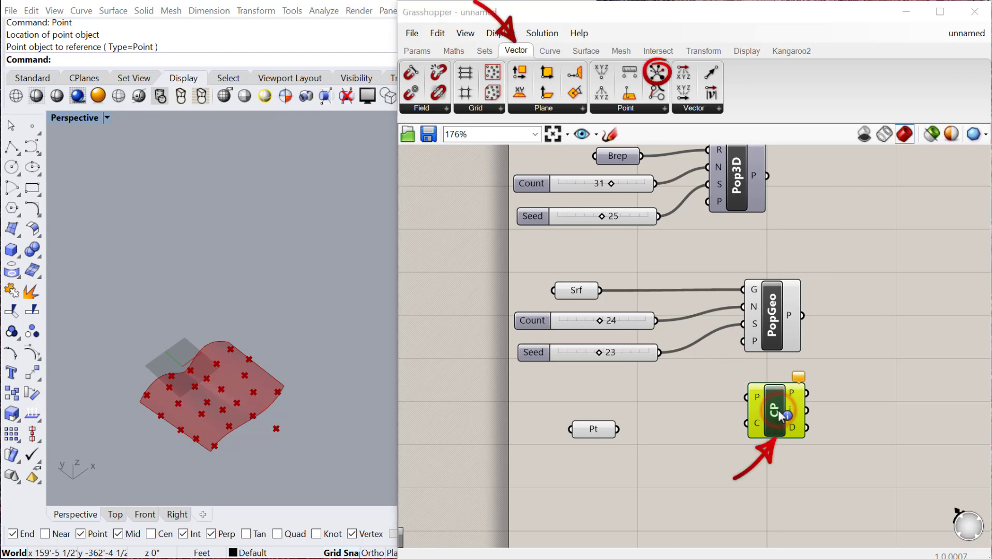
{"action": "left_click", "coordinate": [625, 109]}
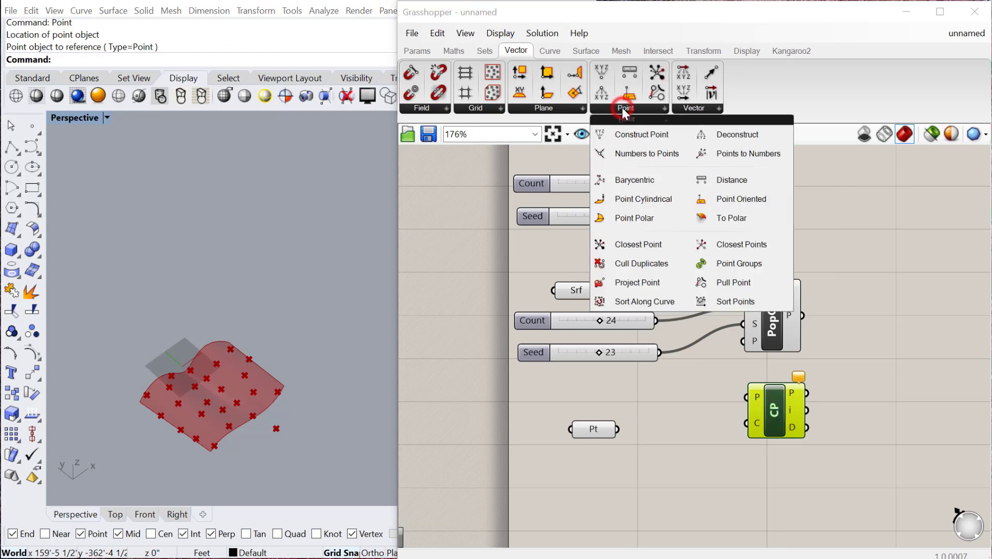
{"action": "left_click", "coordinate": [762, 253]}
{"action": "left_click", "coordinate": [778, 489]}
{"action": "right_click_drag", "start_coordinate": [756, 452], "coordinate": [680, 305]}
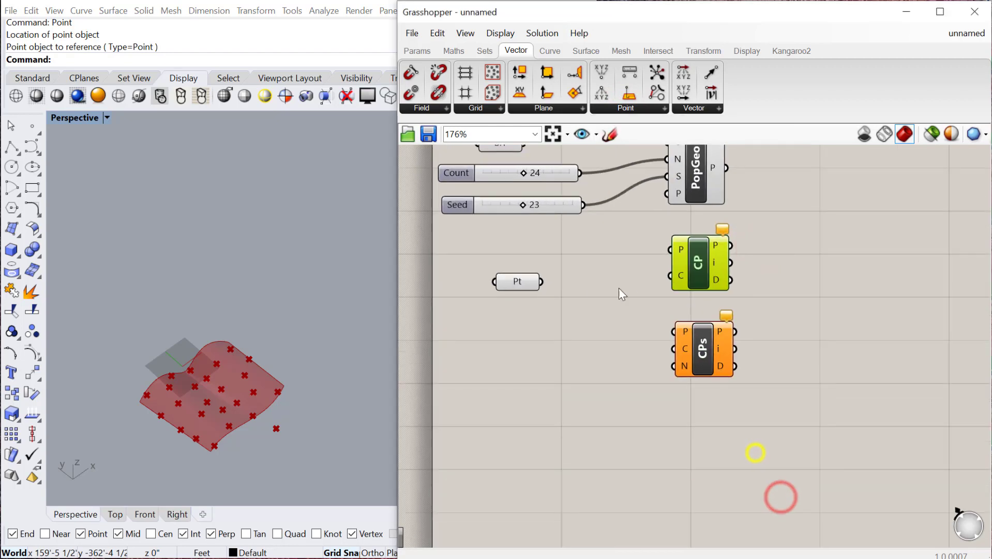
Feed Pt into Closest Point's P and PopGeo's points into C, then move the reference point over the surface.
{"action": "left_click_drag", "start_coordinate": [542, 282], "coordinate": [671, 249]}
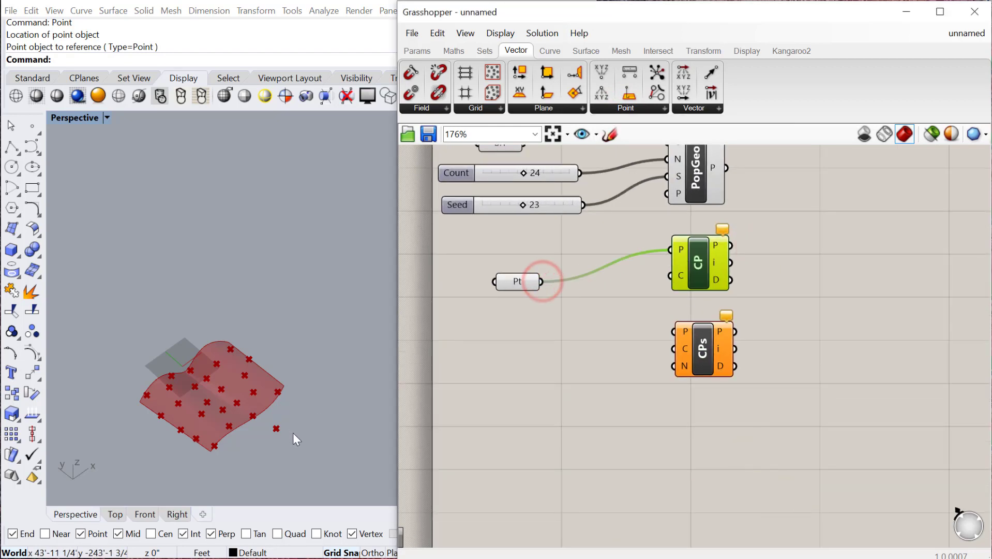
{"action": "right_click_drag", "start_coordinate": [663, 253], "coordinate": [660, 275]}
{"action": "left_click_drag", "start_coordinate": [723, 192], "coordinate": [803, 288]}
{"action": "scroll", "coordinate": [285, 429], "scroll_direction": "up", "scroll_amount": 3}
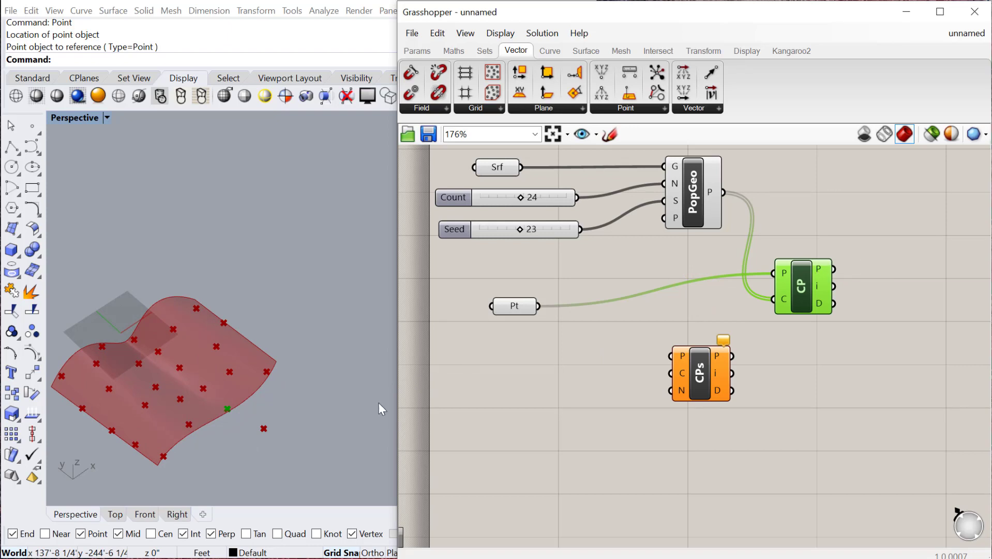
{"action": "left_click_drag", "start_coordinate": [264, 429], "coordinate": [248, 306]}
Wire Pt and PopGeo's points into Closest Points' P and C inputs, and delete Closest Point.
{"action": "left_click_drag", "start_coordinate": [693, 375], "coordinate": [706, 387]}
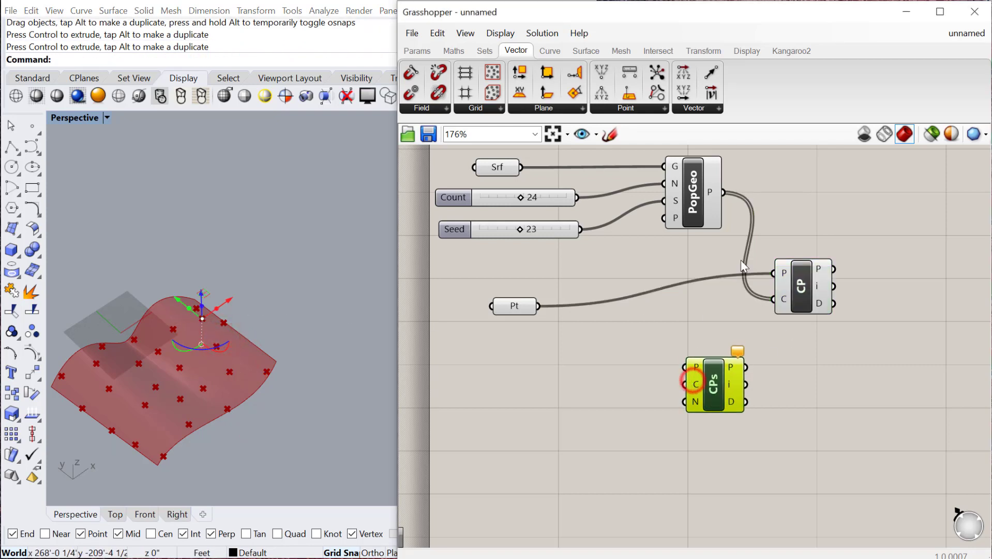
{"action": "left_click_drag", "start_coordinate": [538, 306], "coordinate": [684, 367]}
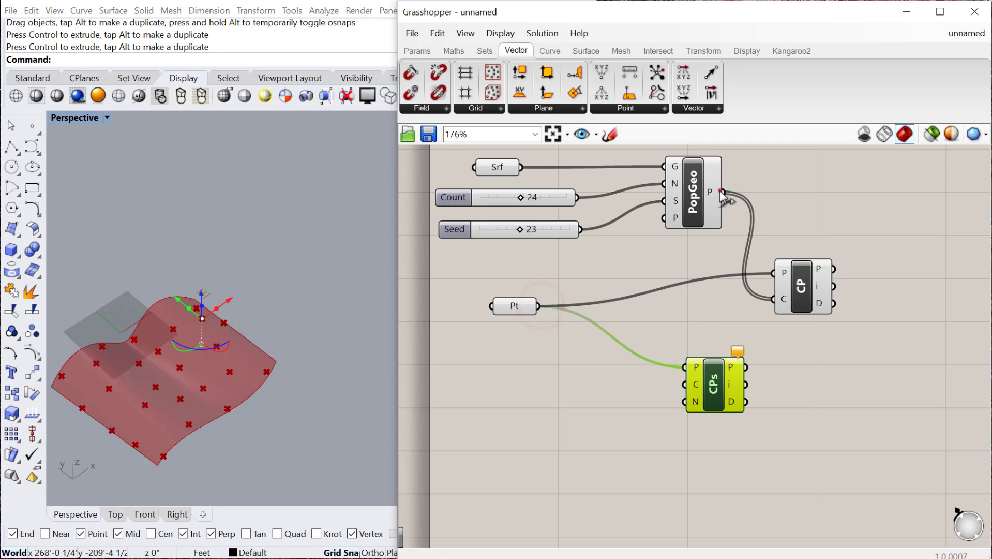
{"action": "left_click_drag", "start_coordinate": [719, 190], "coordinate": [684, 384]}
{"action": "left_click_drag", "start_coordinate": [797, 293], "coordinate": [809, 293]}
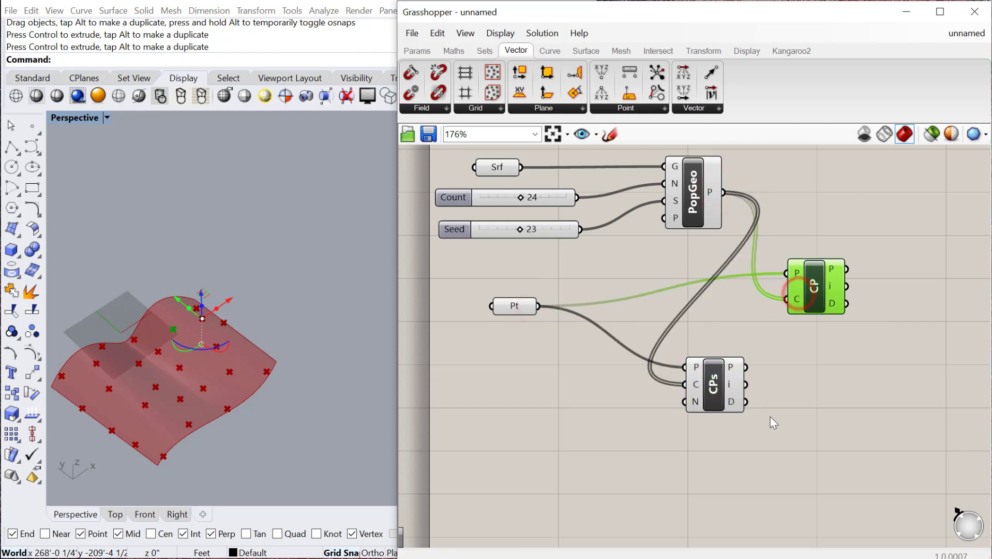
{"action": "key", "text": "Delete"}
{"action": "scroll", "coordinate": [697, 408], "scroll_direction": "up", "scroll_amount": 1}
{"action": "left_click_drag", "start_coordinate": [710, 384], "coordinate": [793, 386]}
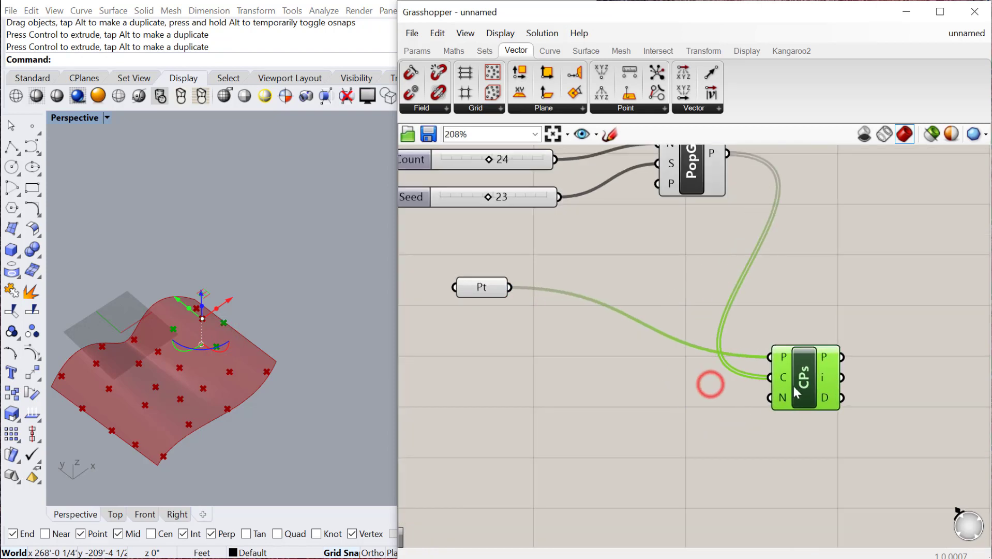
Connect a new 1<20 number slider to Closest Points' N input to set the nearest-point count.
{"action": "double_click", "coordinate": [650, 426]}
{"action": "type", "text": "1<"}
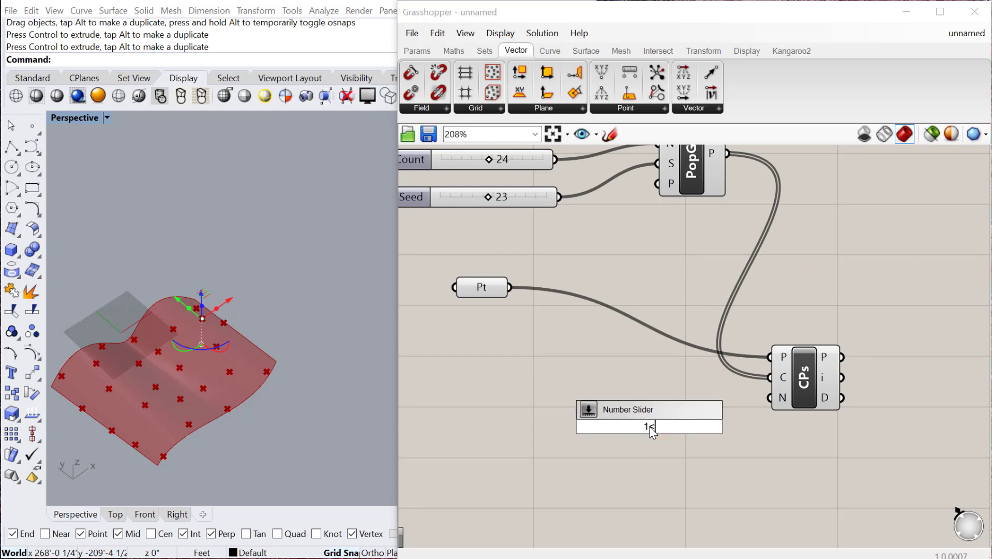
{"action": "type", "text": "20"}
{"action": "key", "text": "Return"}
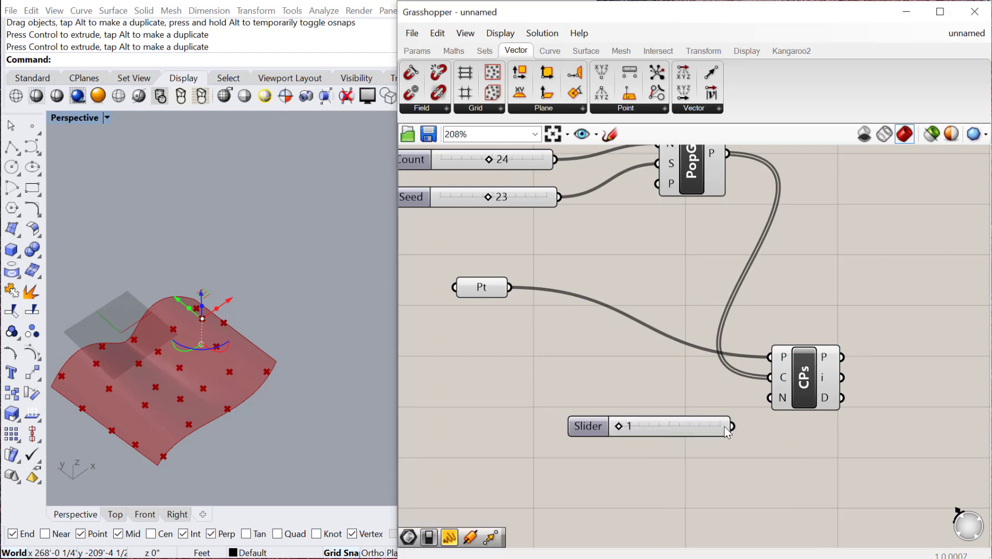
{"action": "left_click_drag", "start_coordinate": [747, 418], "coordinate": [769, 398]}
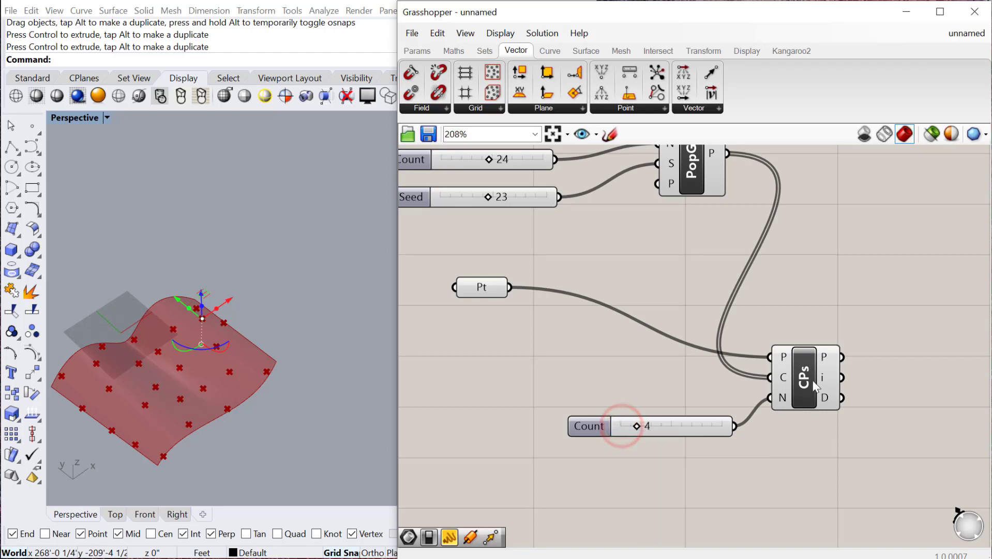
{"action": "left_click", "coordinate": [825, 380]}
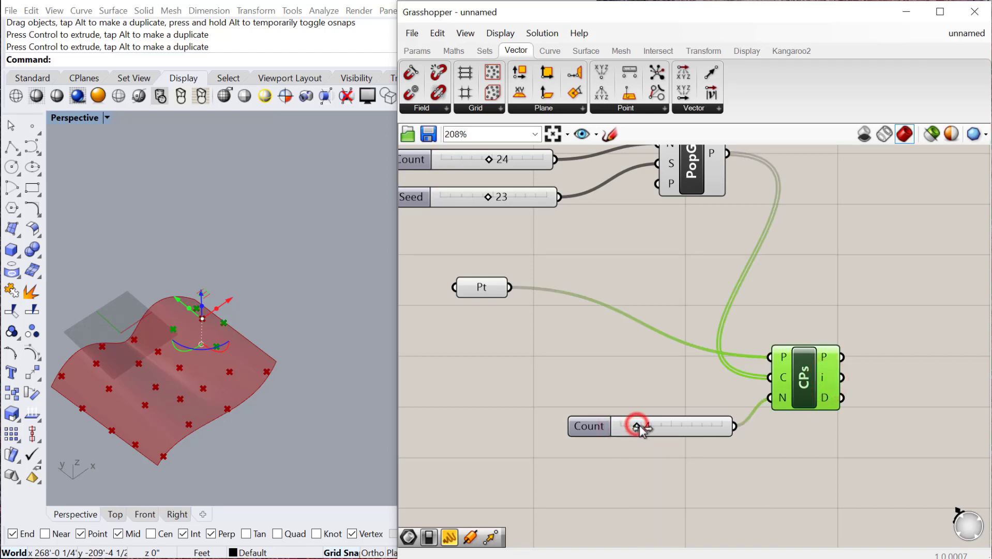